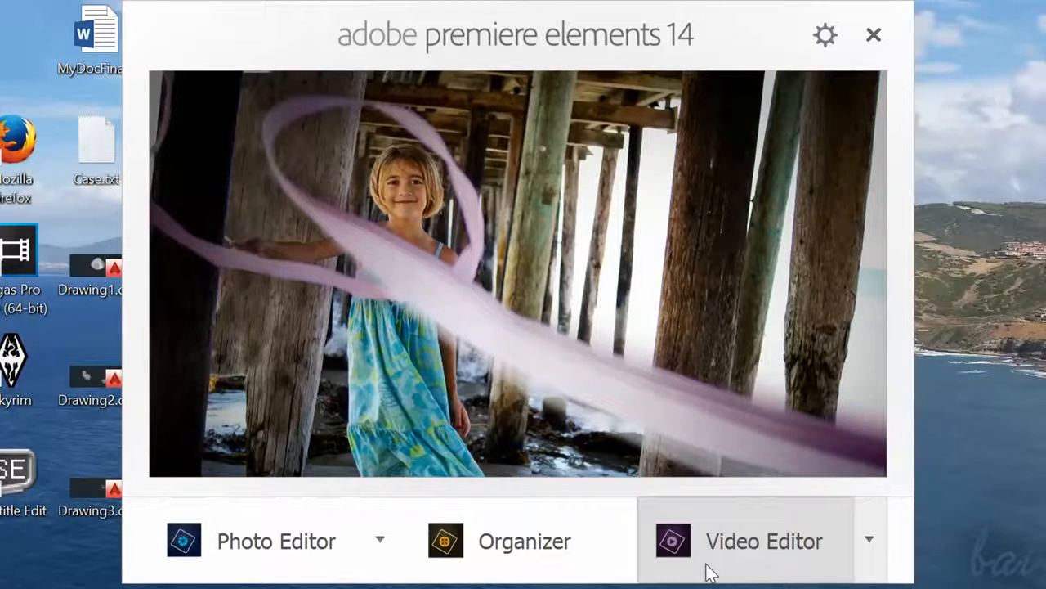
# Step: Start the Video Editor and browse the Elements Live articles
pyautogui.click(796, 549)
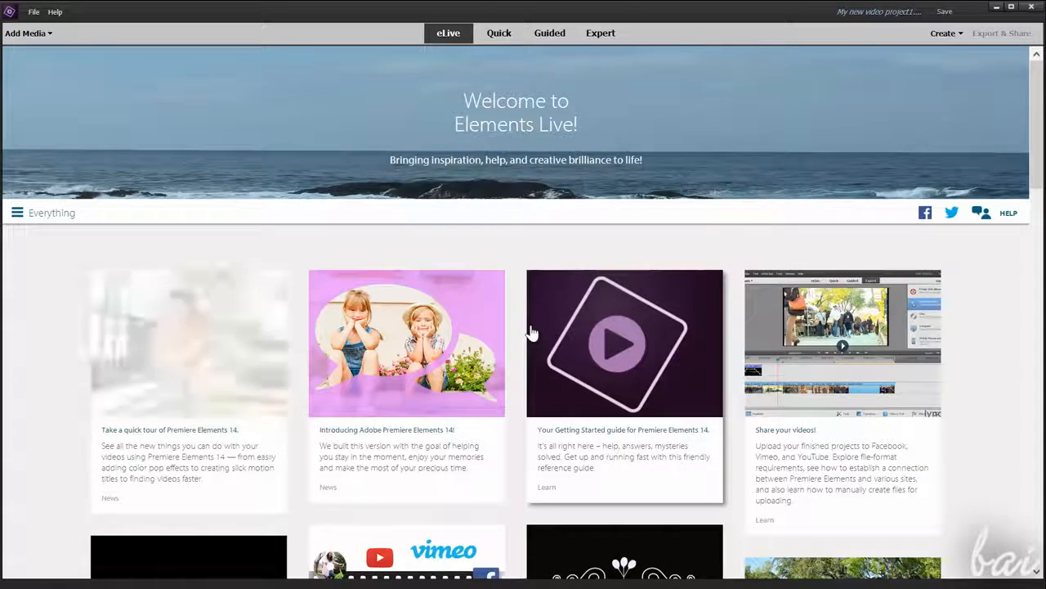
pyautogui.scroll(-5, 523, 331)
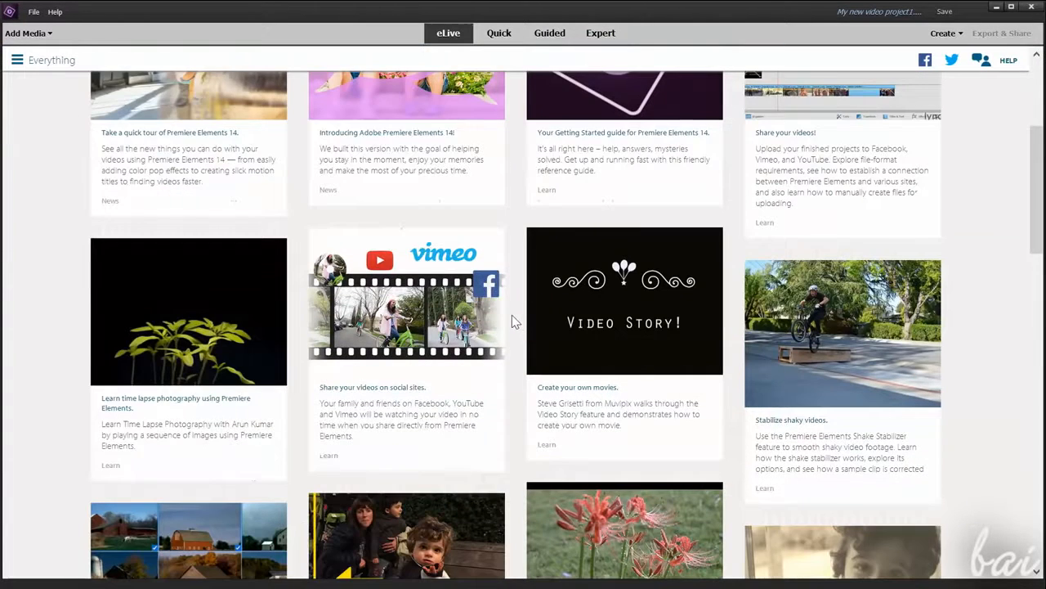
pyautogui.scroll(-4, 508, 310)
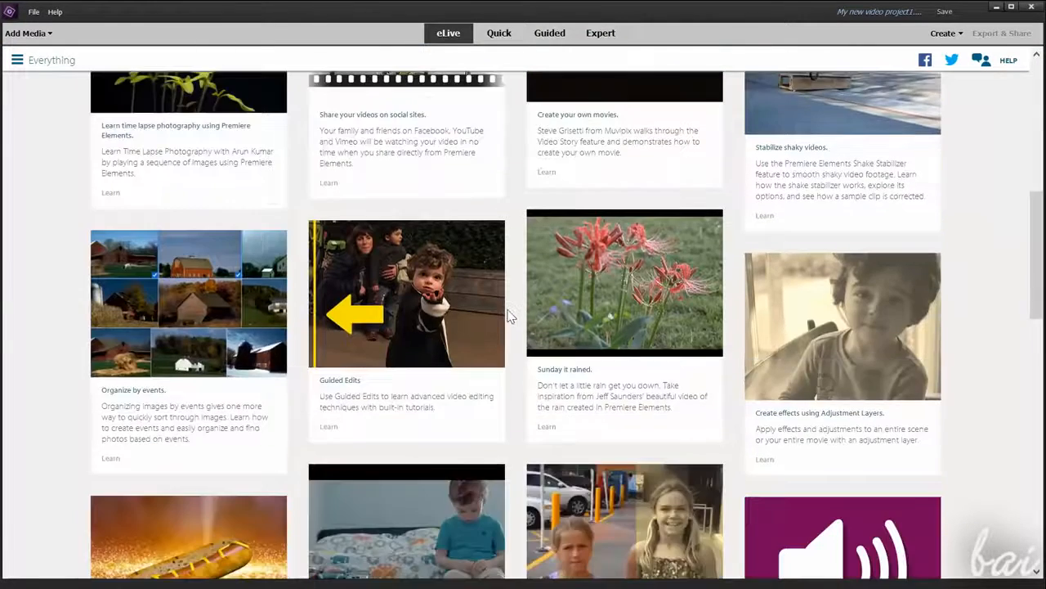
pyautogui.scroll(-2, 510, 316)
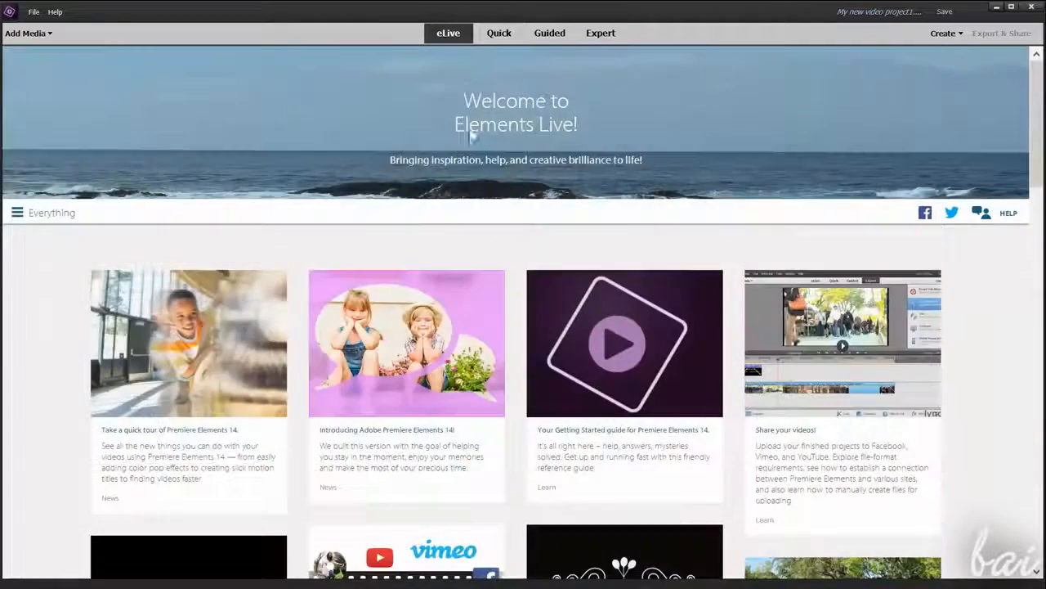
# Step: Tour the Quick, Guided and Expert workspaces, finishing in the Quick workspace
pyautogui.click(498, 45)
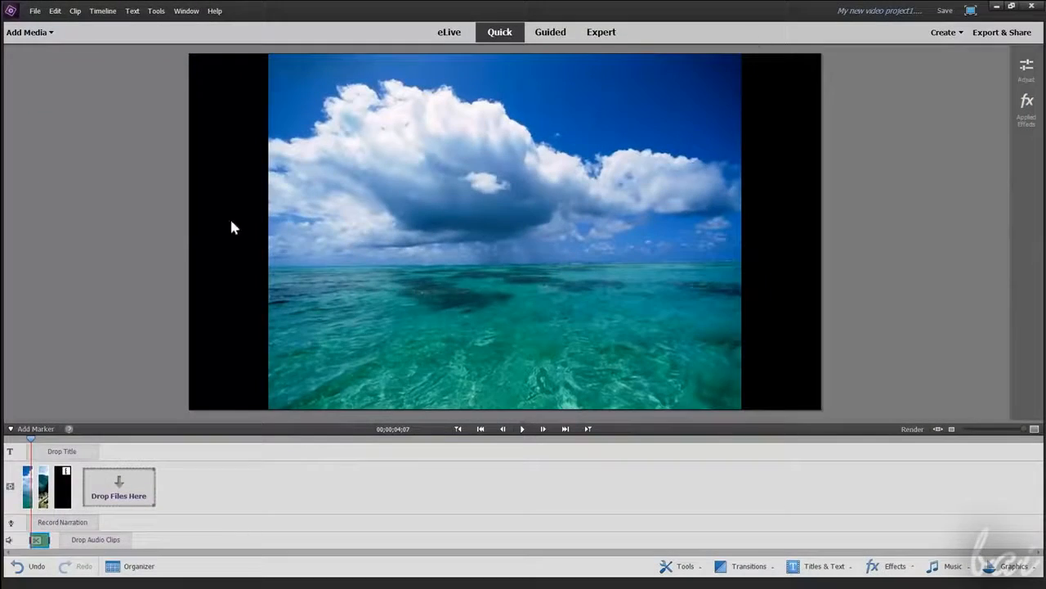
pyautogui.click(608, 37)
pyautogui.click(546, 34)
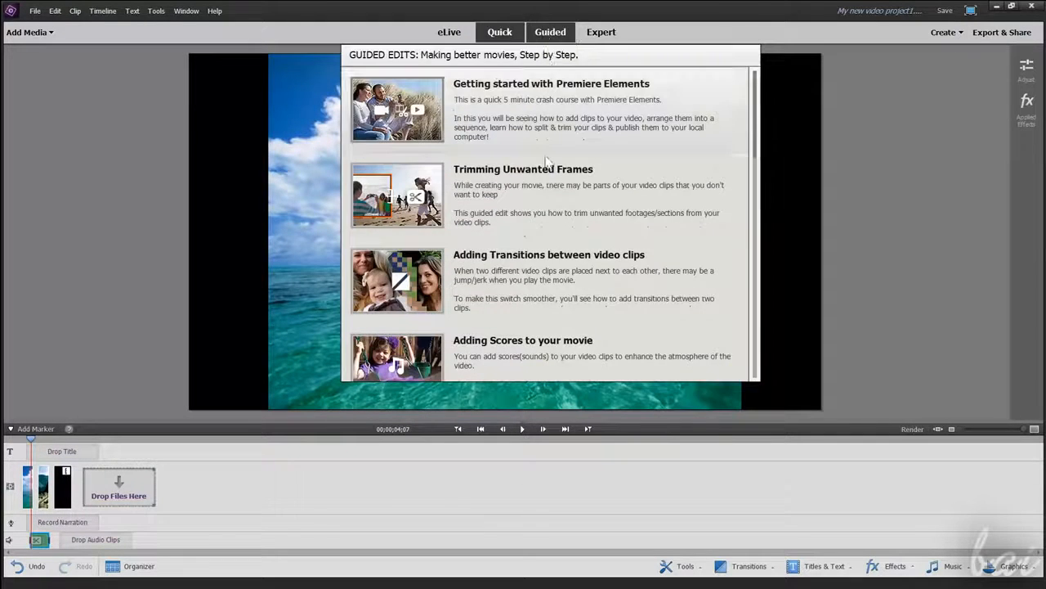
pyautogui.click(603, 34)
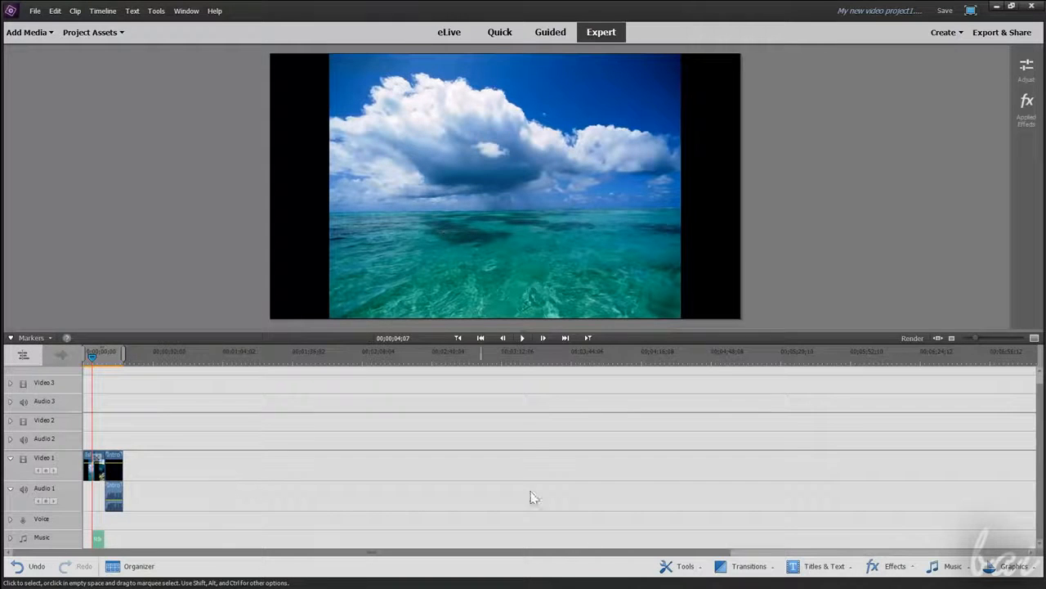
pyautogui.click(500, 32)
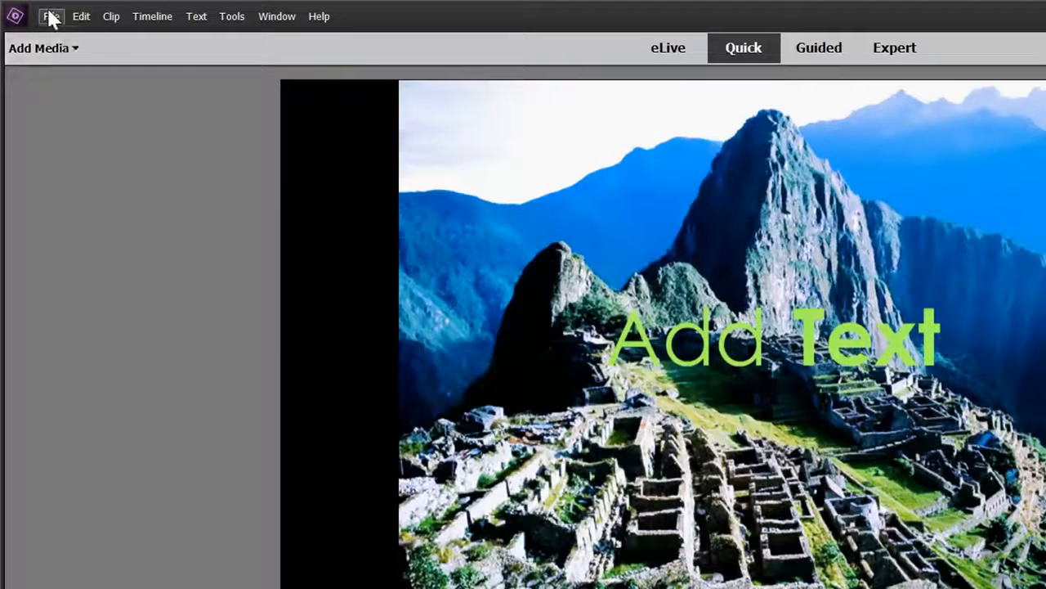
# Step: Open an existing project
pyautogui.click(51, 17)
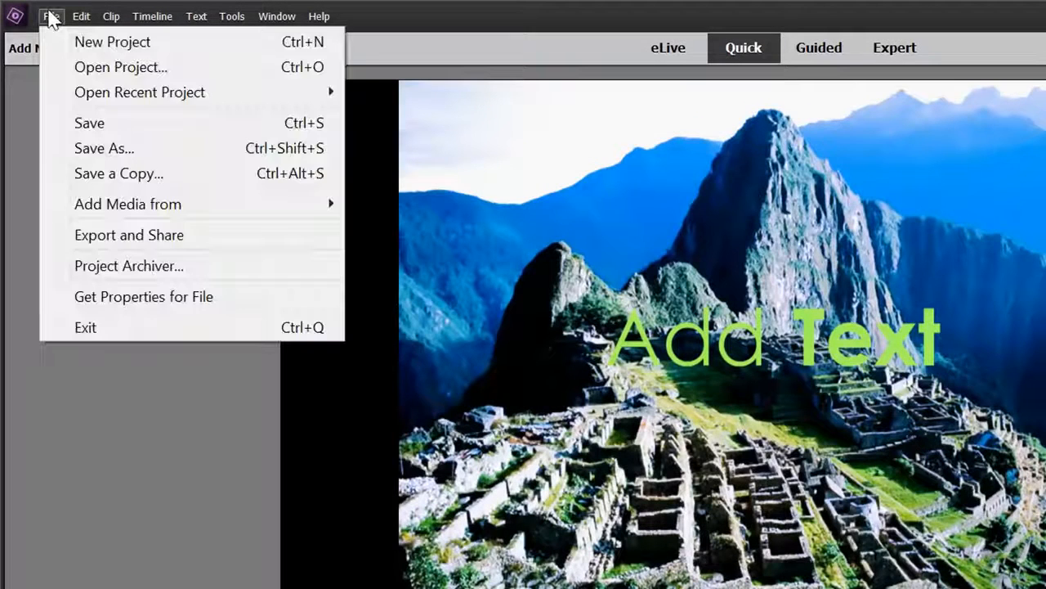
pyautogui.click(178, 75)
pyautogui.click(381, 467)
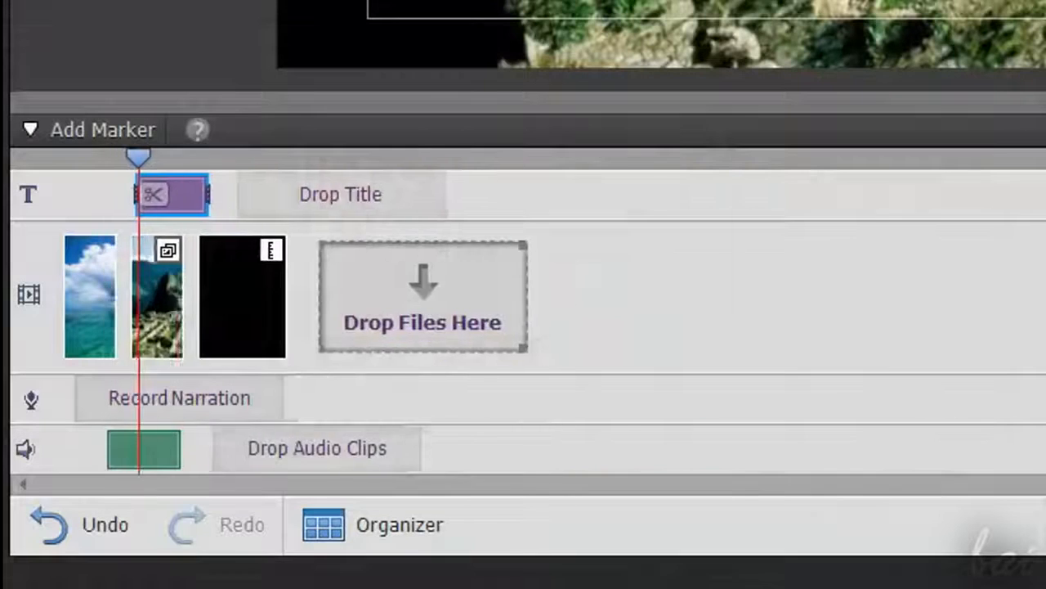
pyautogui.press('=')
pyautogui.press('=')
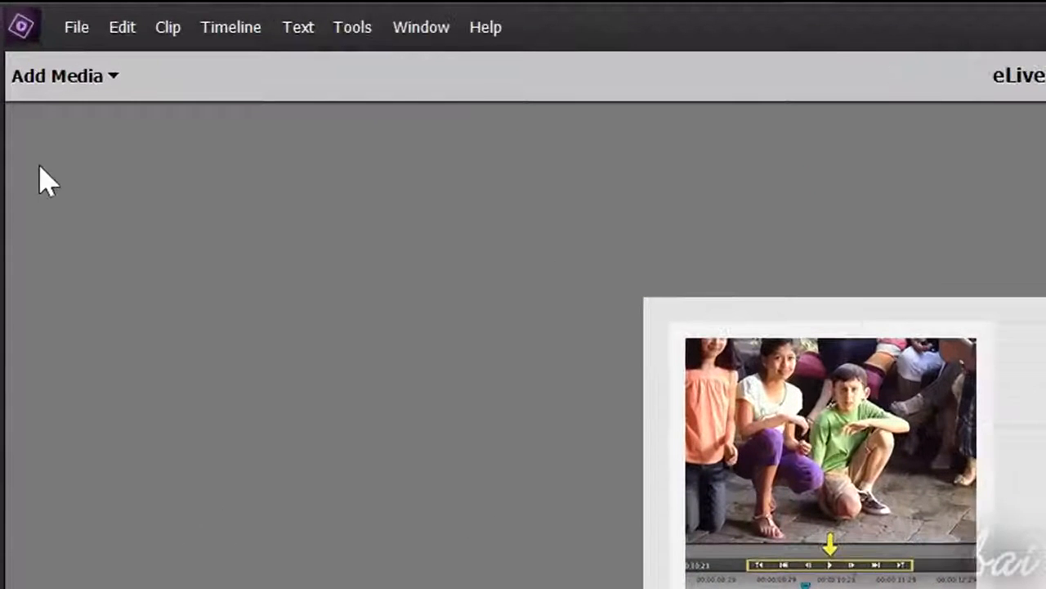
# Step: Add the ocean photo and the Machu Picchu photo from the Sample folder to the video track
pyautogui.click(109, 79)
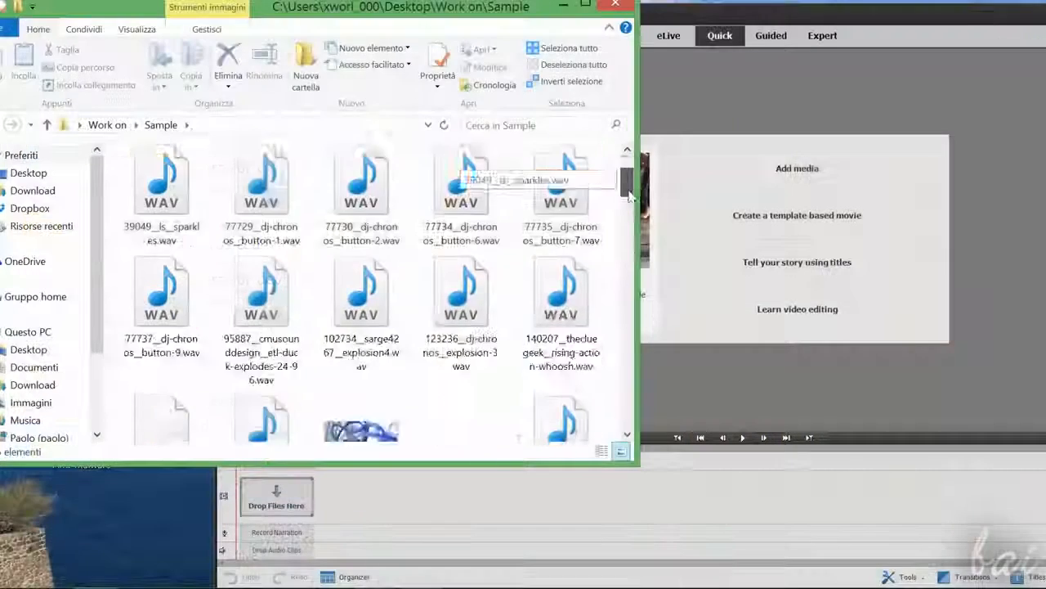
pyautogui.moveTo(630, 240); pyautogui.dragTo(630, 288)
pyautogui.moveTo(361, 253); pyautogui.dragTo(307, 499)
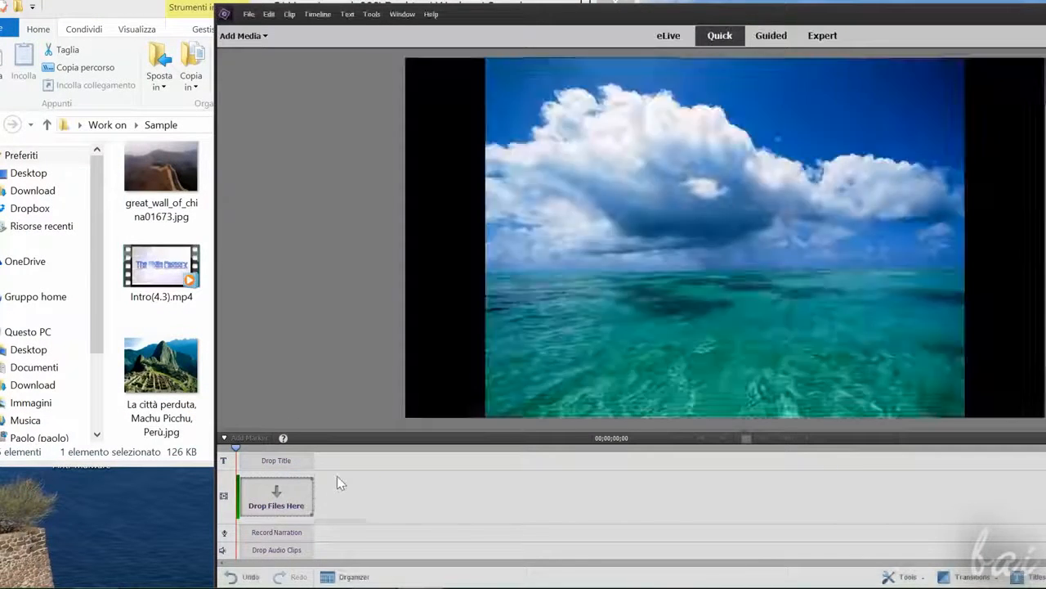
pyautogui.click(203, 362)
pyautogui.moveTo(170, 370); pyautogui.dragTo(318, 517)
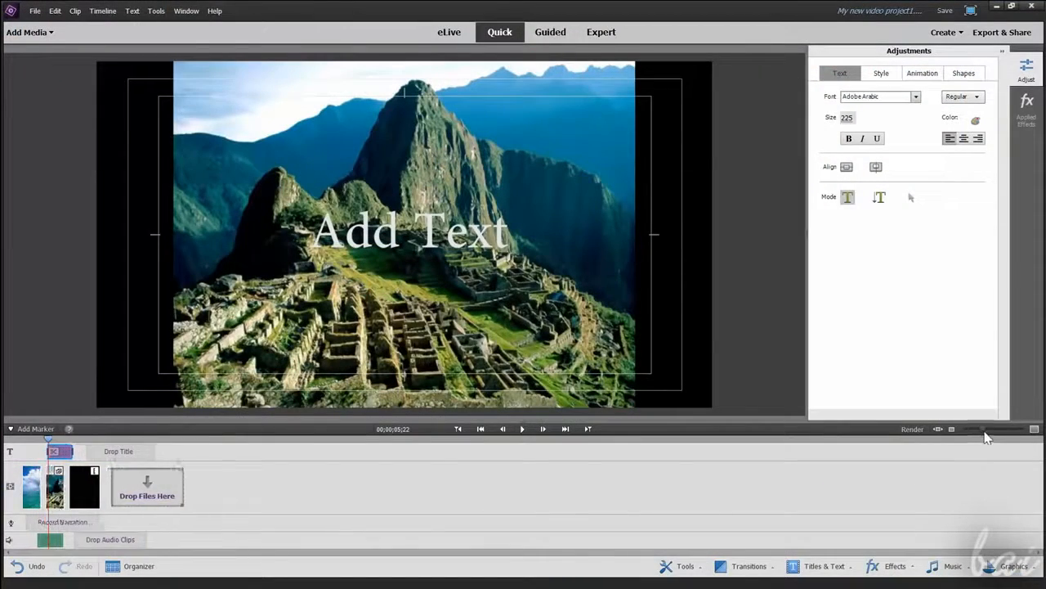
# Step: Examine the title, ocean, Machu Picchu and intro video clips in an enlarged timeline
pyautogui.moveTo(985, 432); pyautogui.dragTo(998, 432)
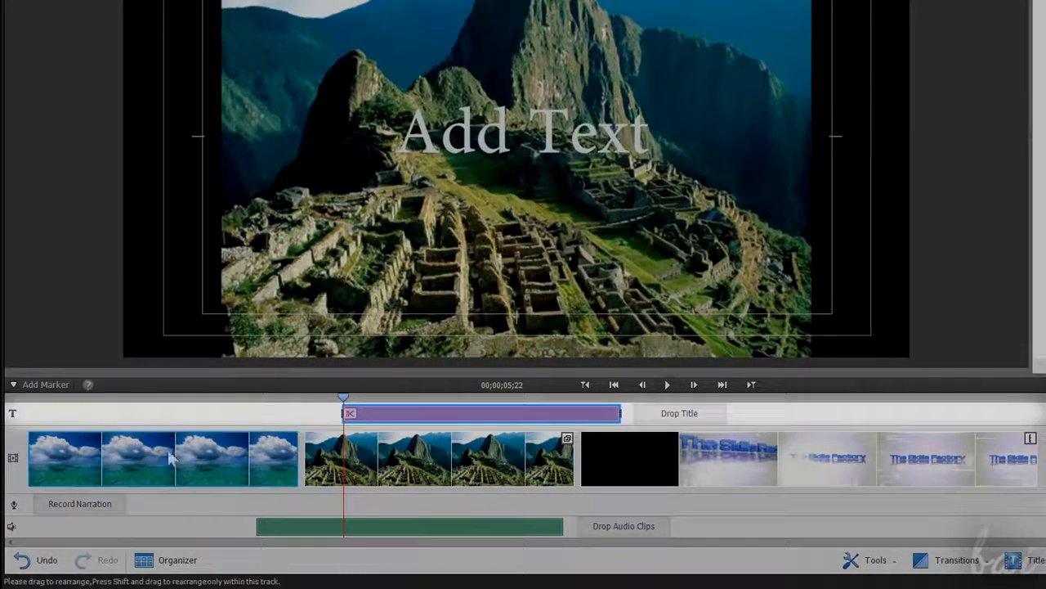
pyautogui.click(127, 458)
pyautogui.click(384, 413)
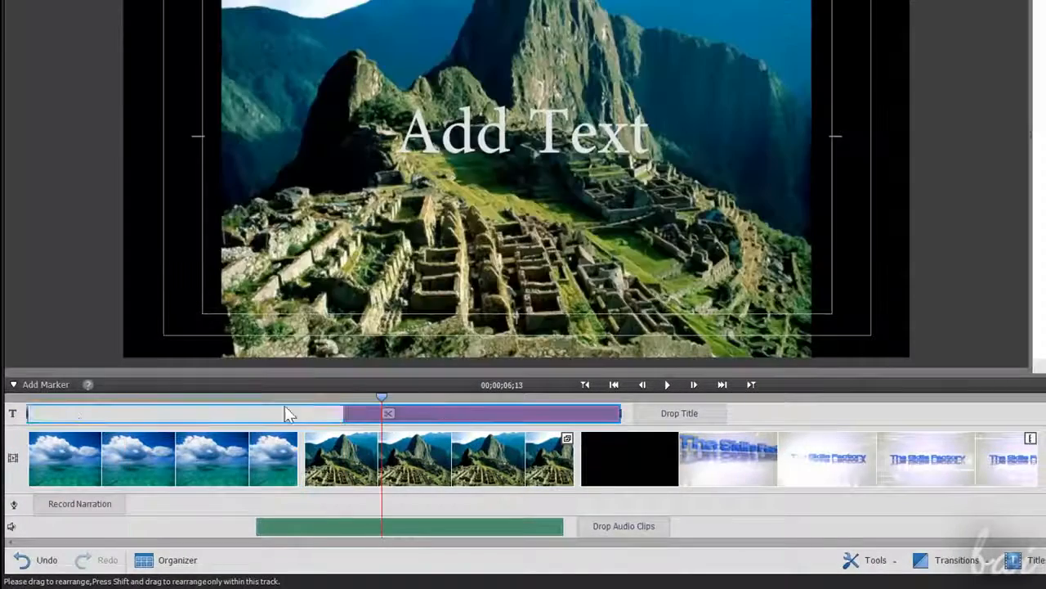
pyautogui.click(176, 462)
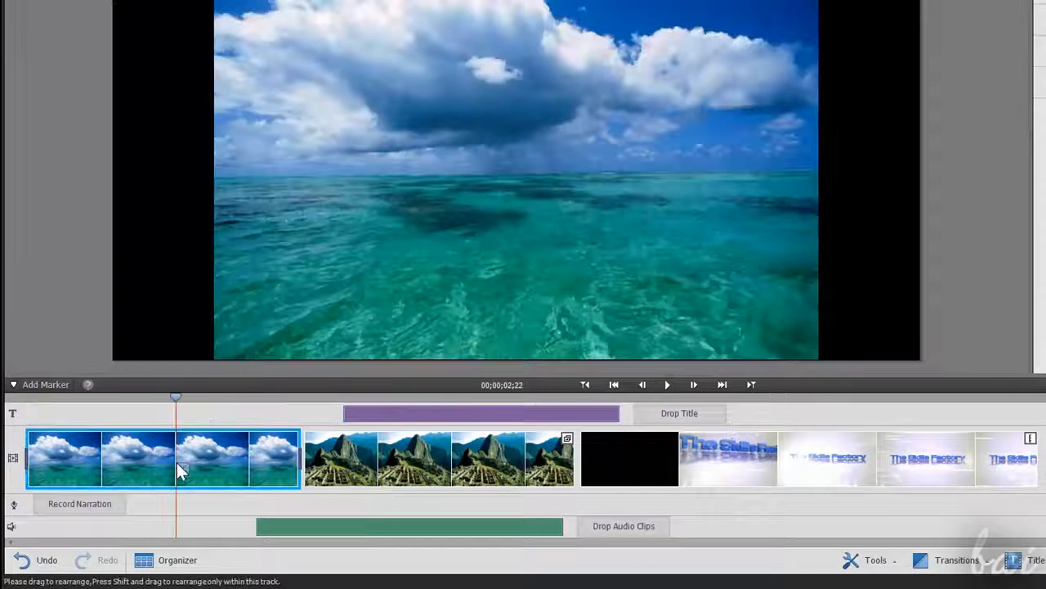
pyautogui.click(356, 458)
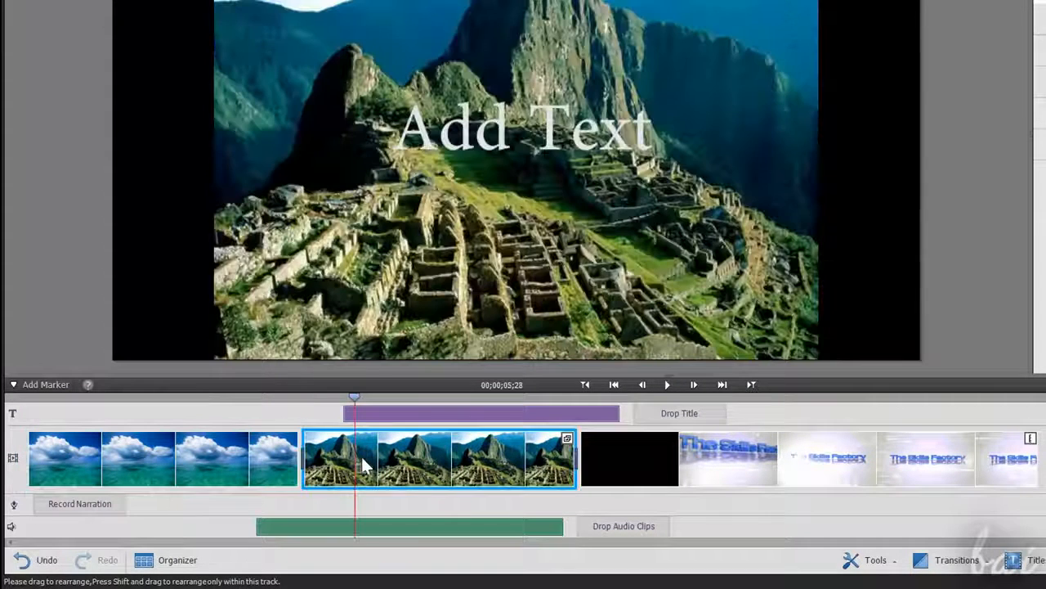
pyautogui.click(684, 466)
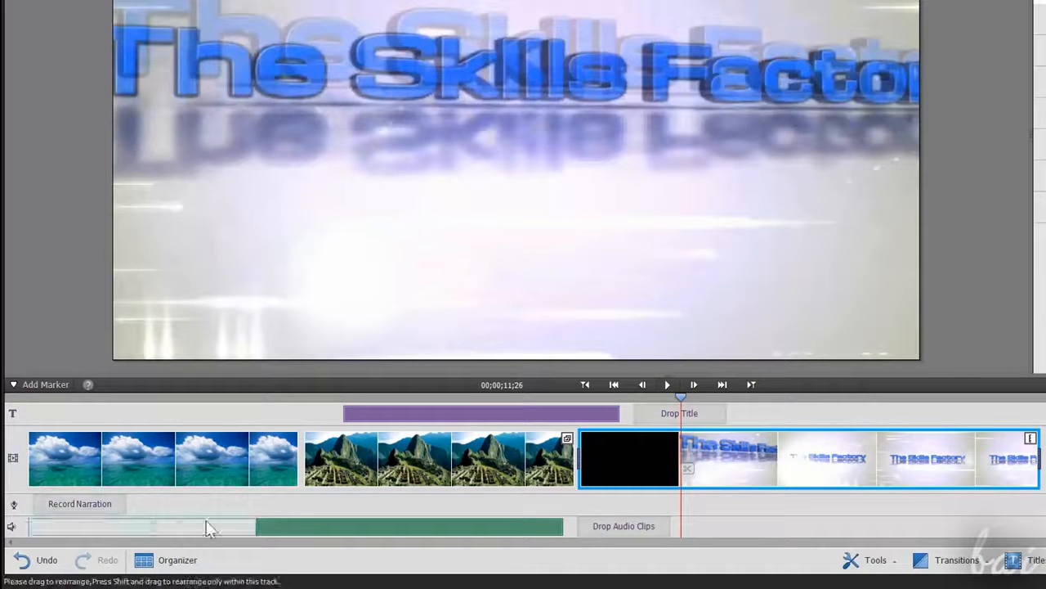
# Step: Move the audio clip earlier so it starts midway through the ocean clip, and preview the sequence
pyautogui.moveTo(410, 528); pyautogui.dragTo(363, 526)
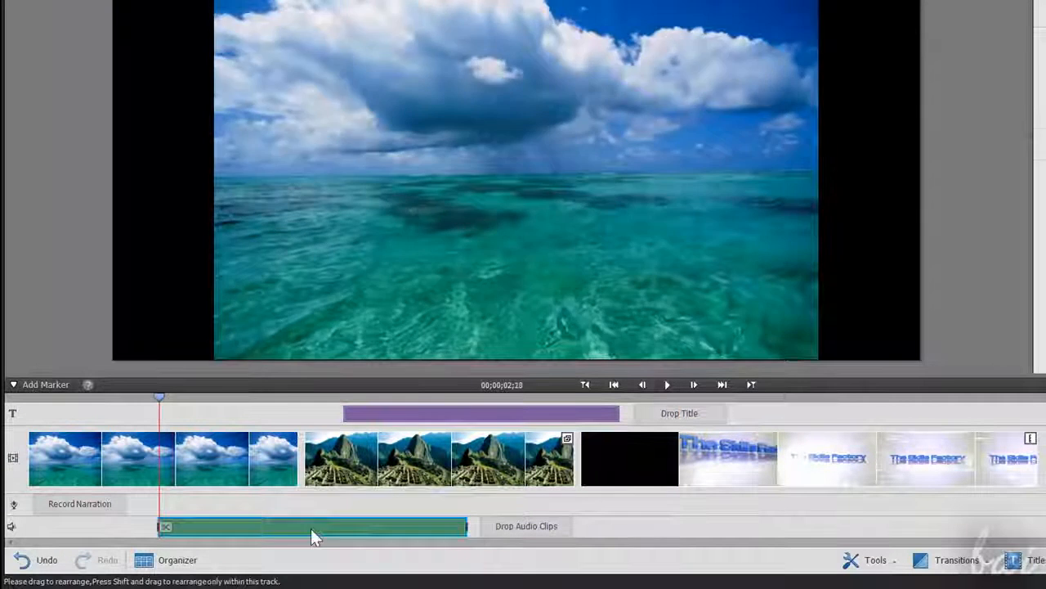
pyautogui.click(668, 385)
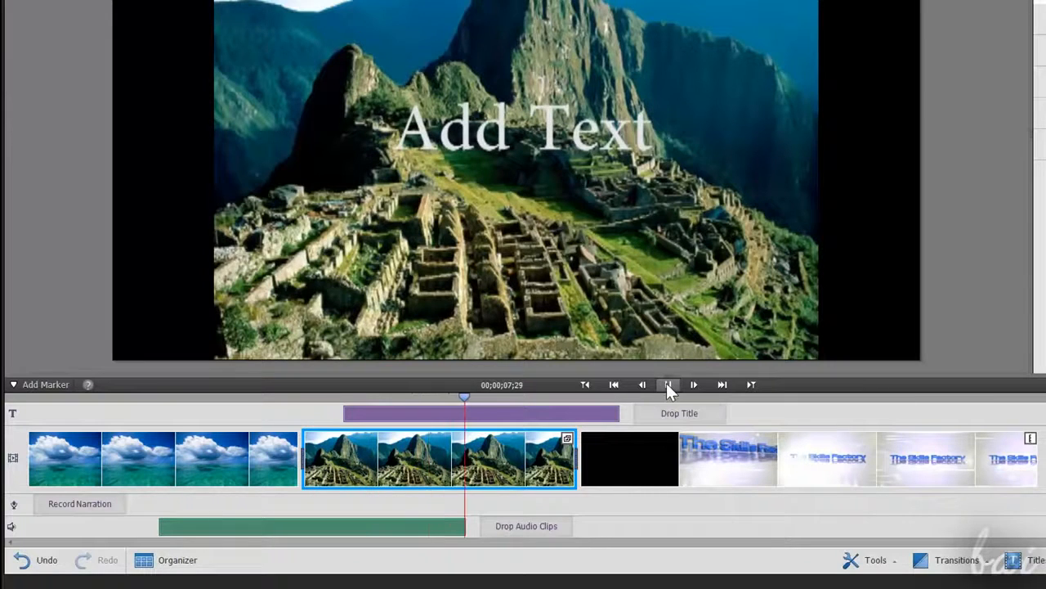
pyautogui.click(668, 384)
# Step: Select the ocean, Machu Picchu and intro clips in turn to check their order on the video track
pyautogui.click(198, 483)
pyautogui.click(394, 472)
pyautogui.click(708, 468)
pyautogui.click(346, 467)
pyautogui.click(236, 458)
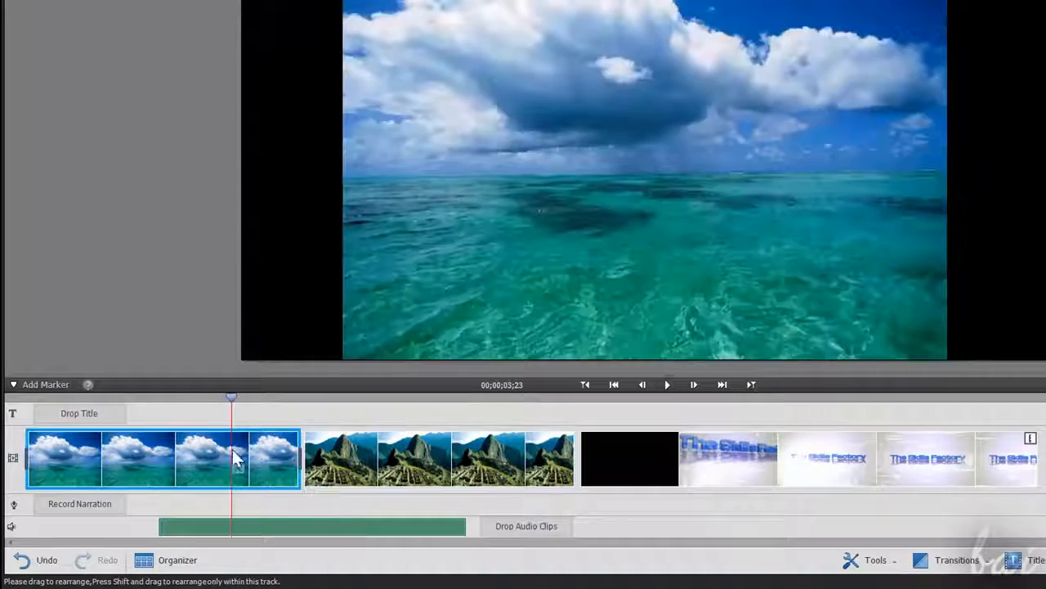
# Step: Move the Machu Picchu clip ahead of the ocean clip and place the intro video at the end
pyautogui.click(372, 463)
pyautogui.moveTo(507, 466); pyautogui.dragTo(405, 466)
pyautogui.moveTo(507, 466); pyautogui.dragTo(74, 474)
pyautogui.click(699, 464)
pyautogui.moveTo(750, 466); pyautogui.dragTo(1007, 440)
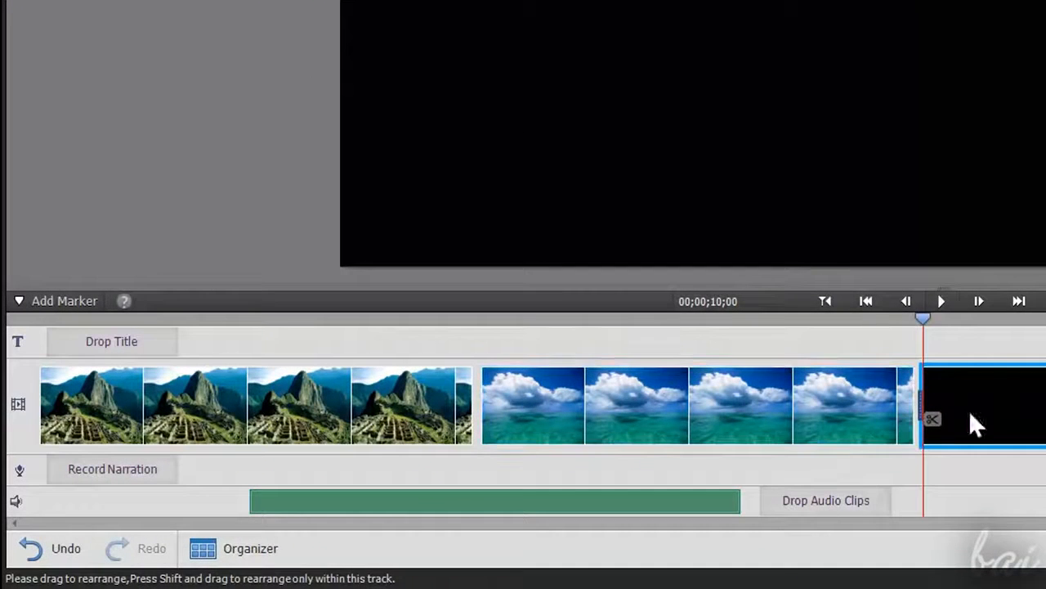
# Step: Lengthen the ocean clip by extending its end on the video track
pyautogui.click(626, 412)
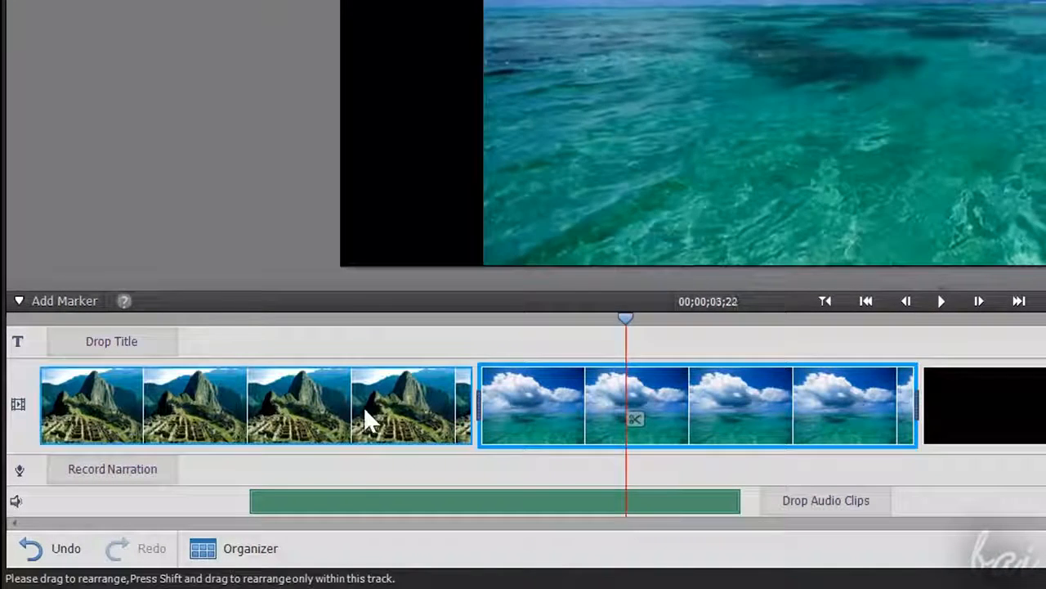
pyautogui.rightClick(727, 395)
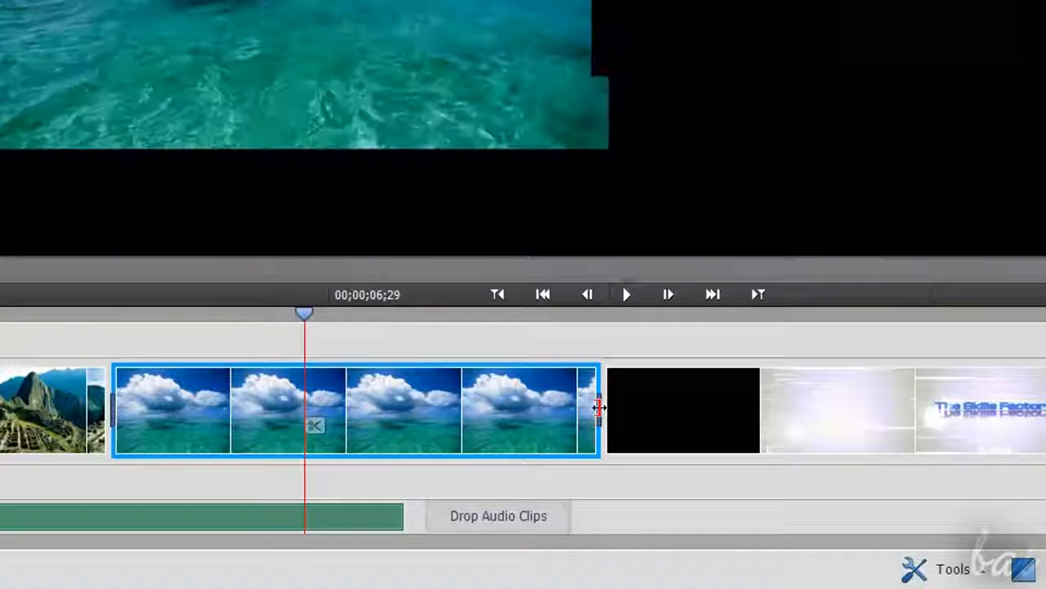
pyautogui.moveTo(640, 412); pyautogui.dragTo(752, 445)
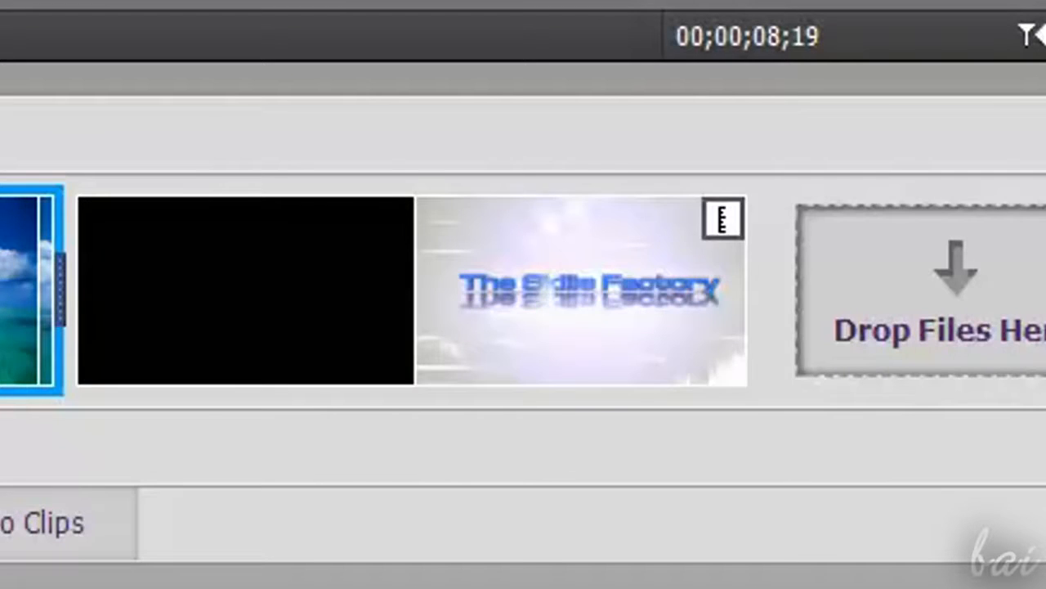
# Step: Try shortening the ocean clip from its end and undo the trimming
pyautogui.click(643, 245)
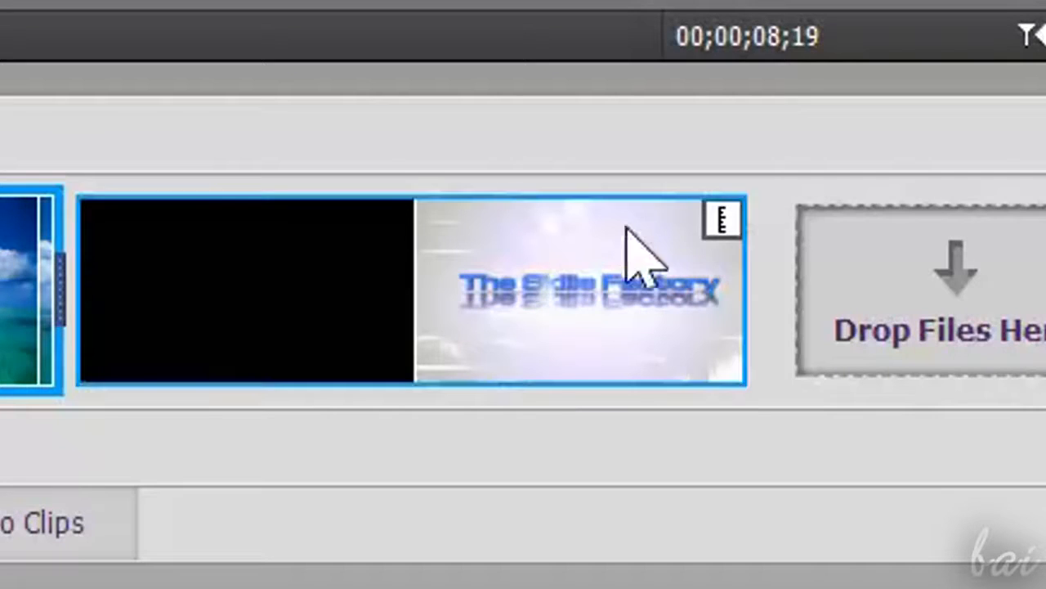
pyautogui.click(523, 245)
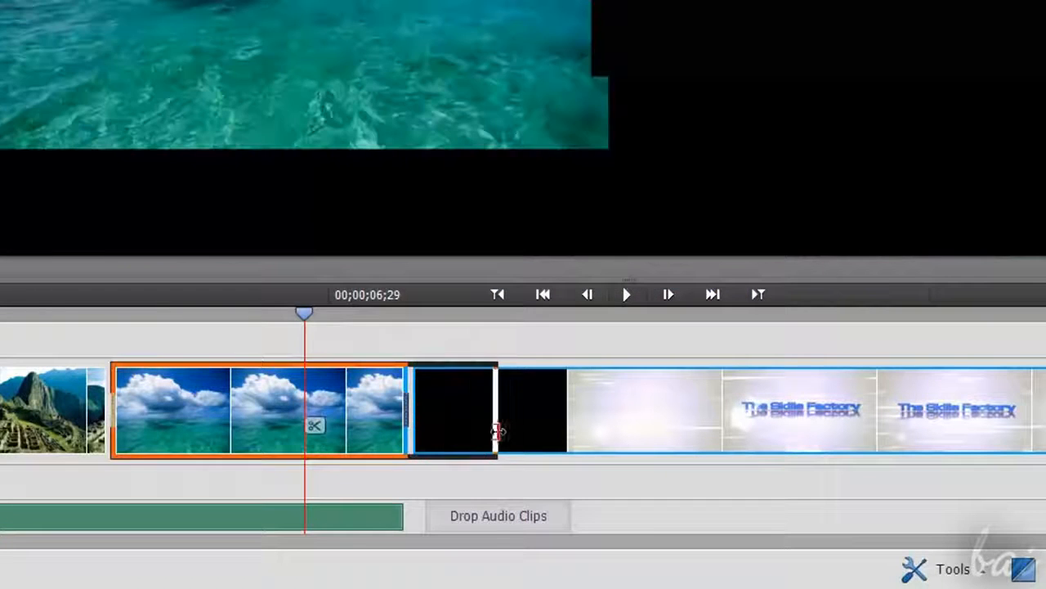
pyautogui.moveTo(497, 431); pyautogui.dragTo(481, 428)
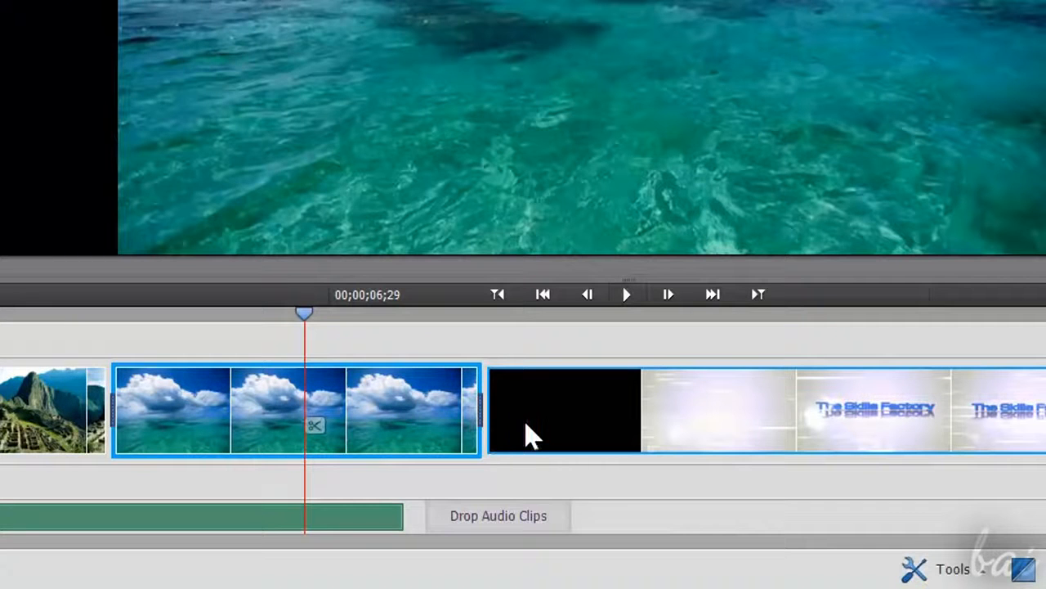
pyautogui.hotkey('ctrl', 'z')
pyautogui.hotkey('ctrl', 'z')
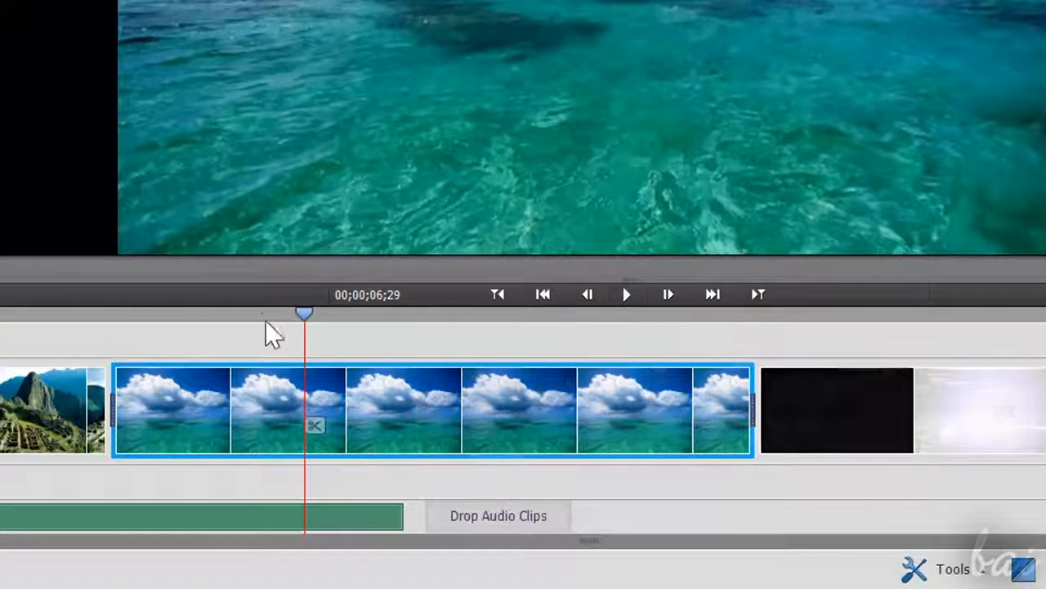
# Step: Split the ocean clip at 00;00;08;19 and trim the beginning of its second part
pyautogui.click(248, 313)
pyautogui.click(362, 315)
pyautogui.click(463, 314)
pyautogui.click(596, 314)
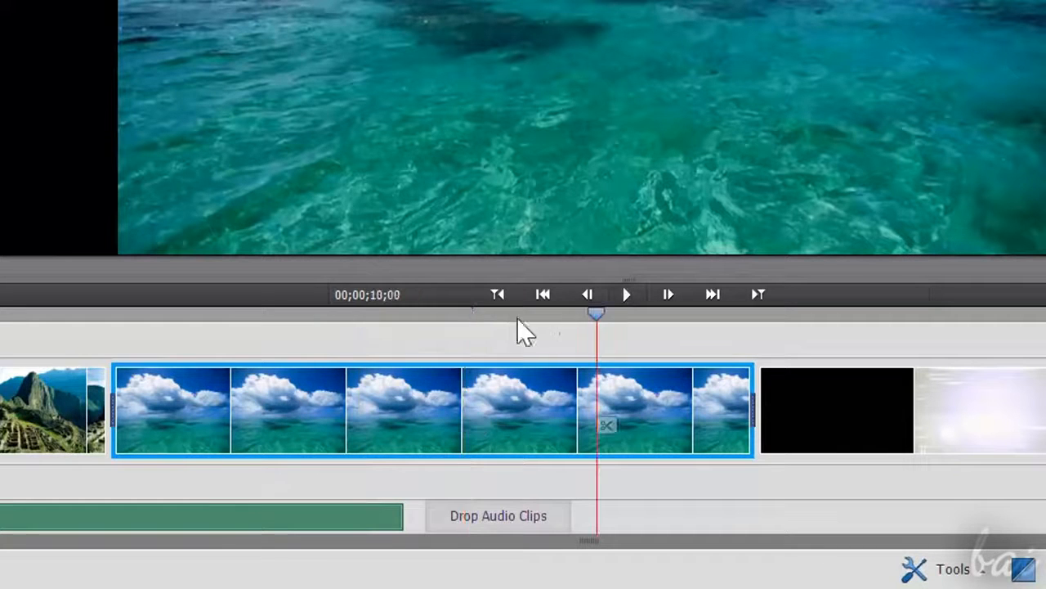
pyautogui.click(465, 313)
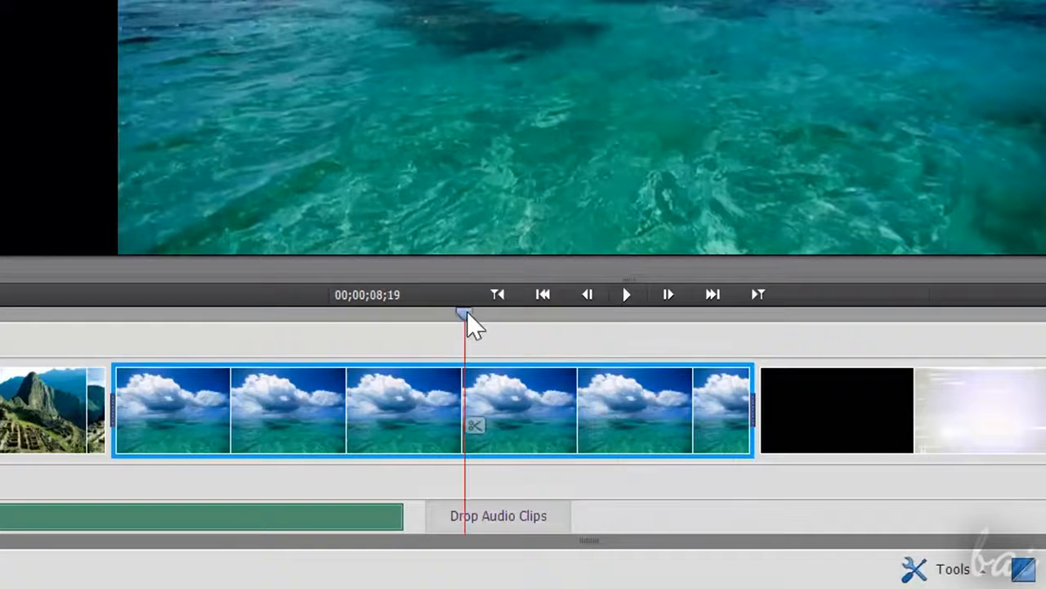
pyautogui.click(474, 429)
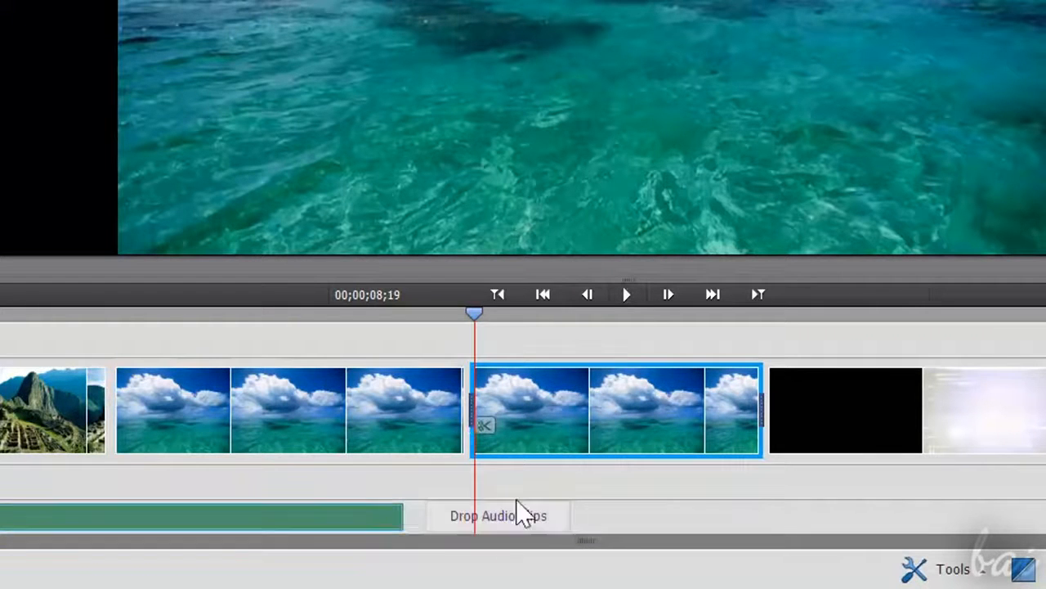
pyautogui.moveTo(474, 403); pyautogui.dragTo(569, 420)
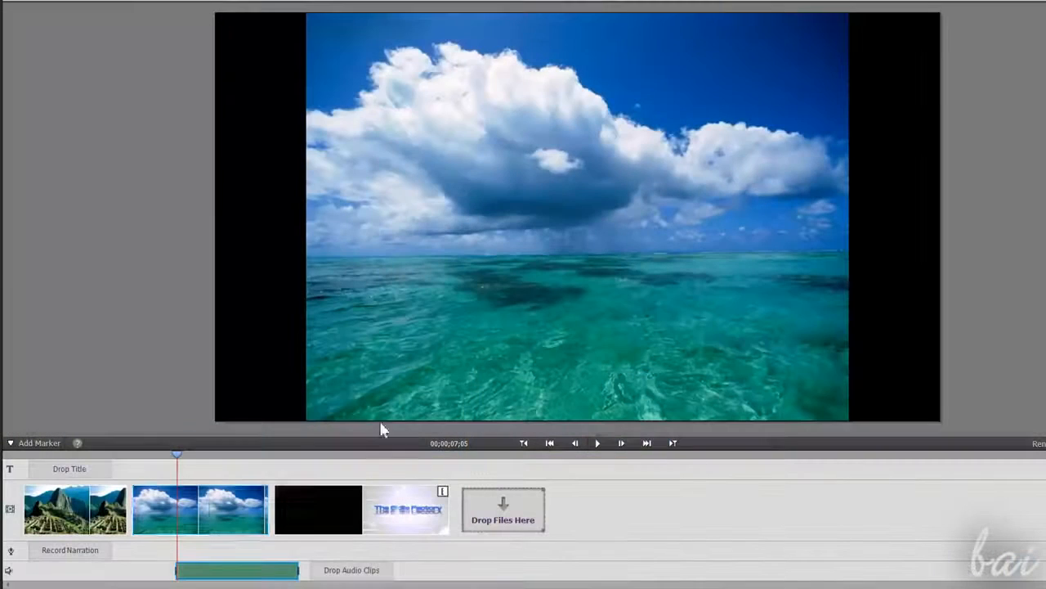
# Step: Move the audio clip to start at 00;00;21;09, past the end of the intro video
pyautogui.moveTo(219, 578); pyautogui.dragTo(536, 576)
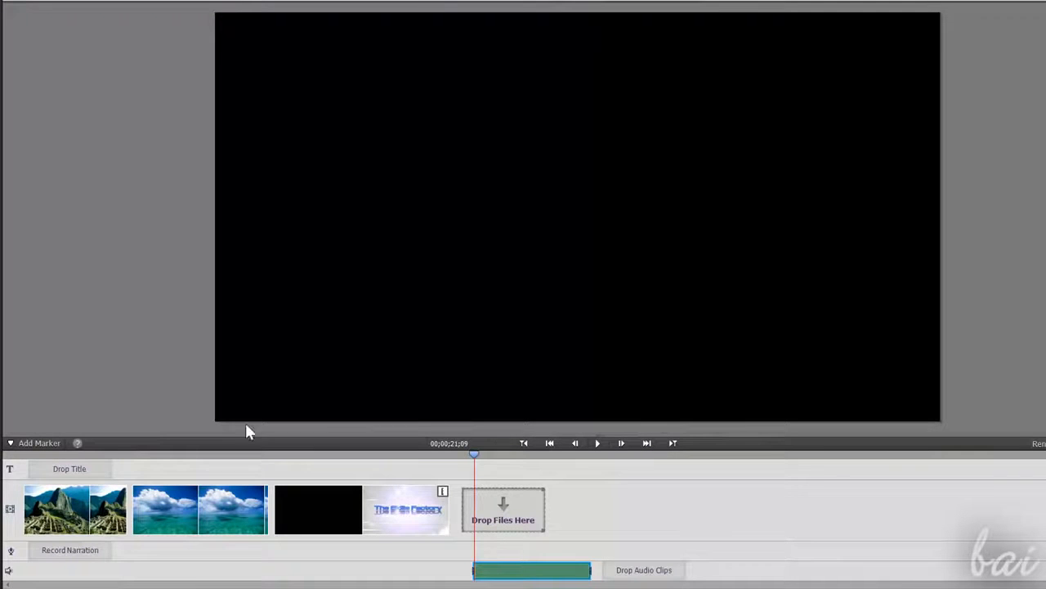
# Step: Reposition the audio clip to start at 00;00;21;09 and select the empty gap before it on the audio track
pyautogui.click(194, 577)
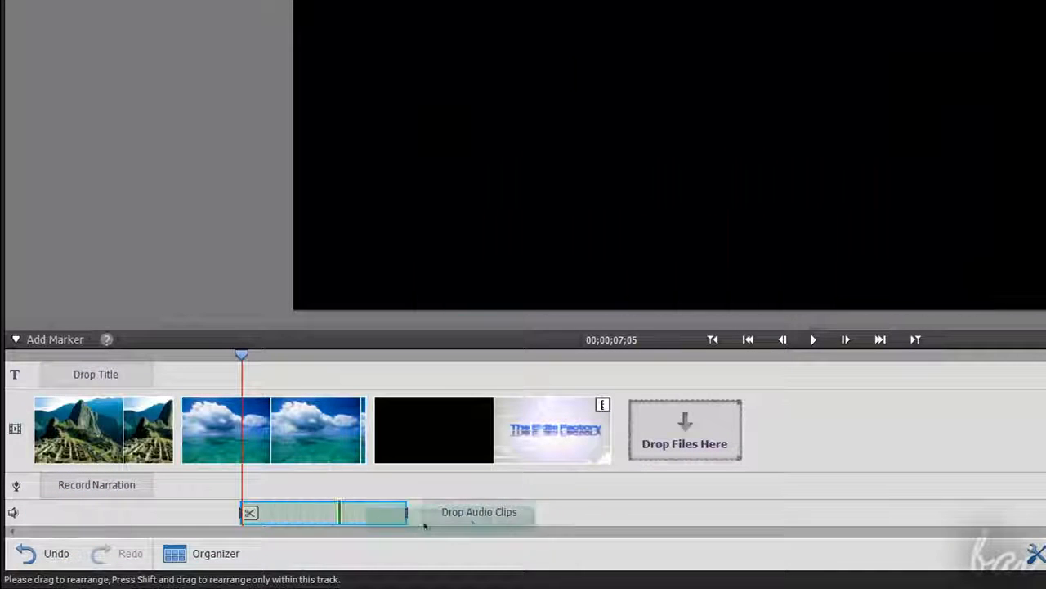
pyautogui.moveTo(424, 522); pyautogui.dragTo(725, 513)
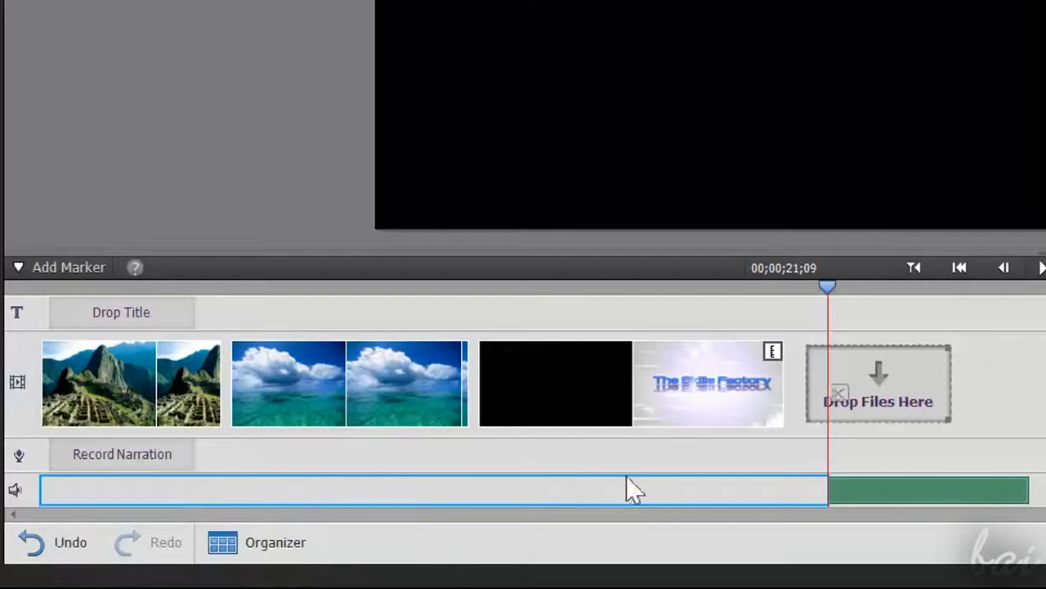
pyautogui.click(729, 416)
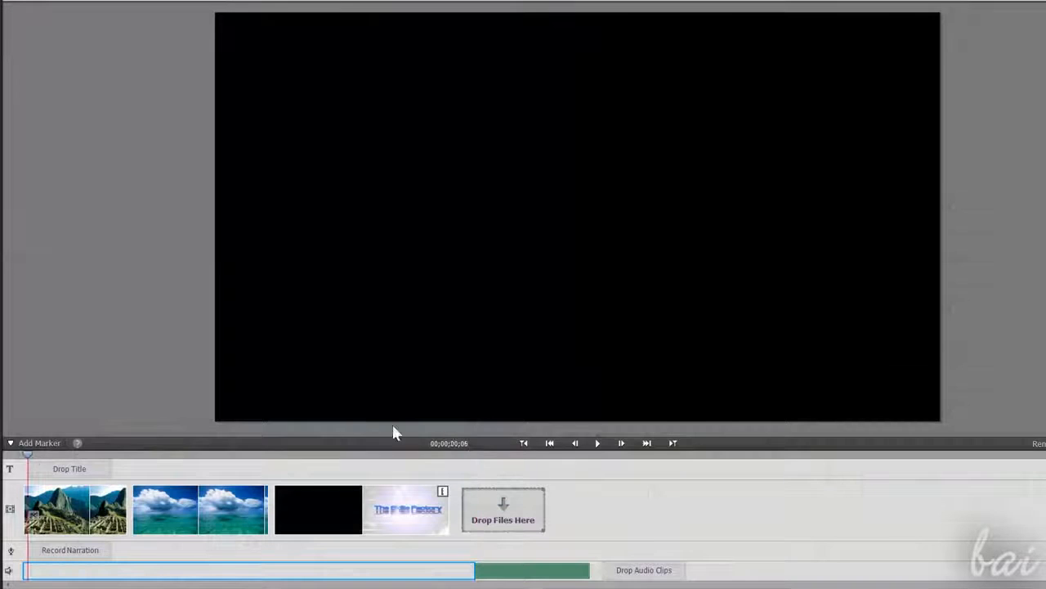
# Step: Play the movie and scrub the playhead through the intro video clip to 00;00;16;01
pyautogui.click(599, 444)
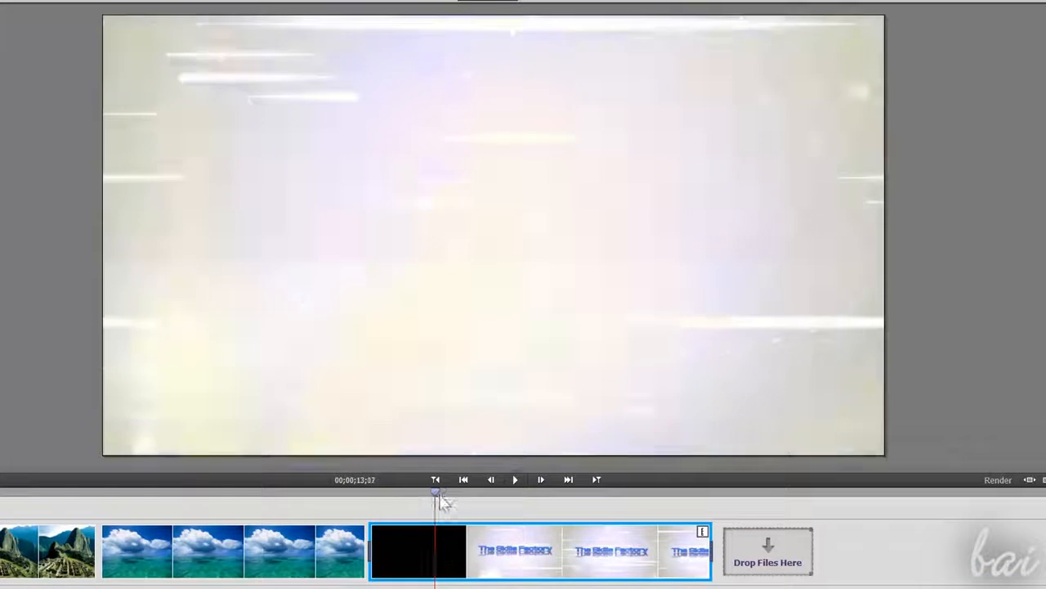
pyautogui.click(539, 458)
pyautogui.moveTo(455, 503); pyautogui.dragTo(559, 498)
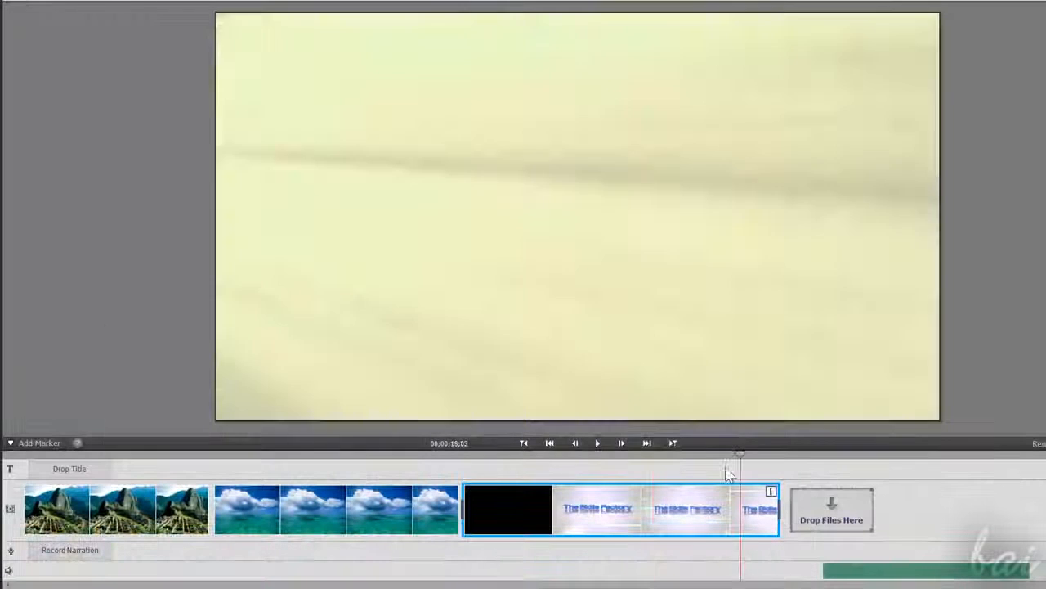
pyautogui.moveTo(725, 465); pyautogui.dragTo(630, 452)
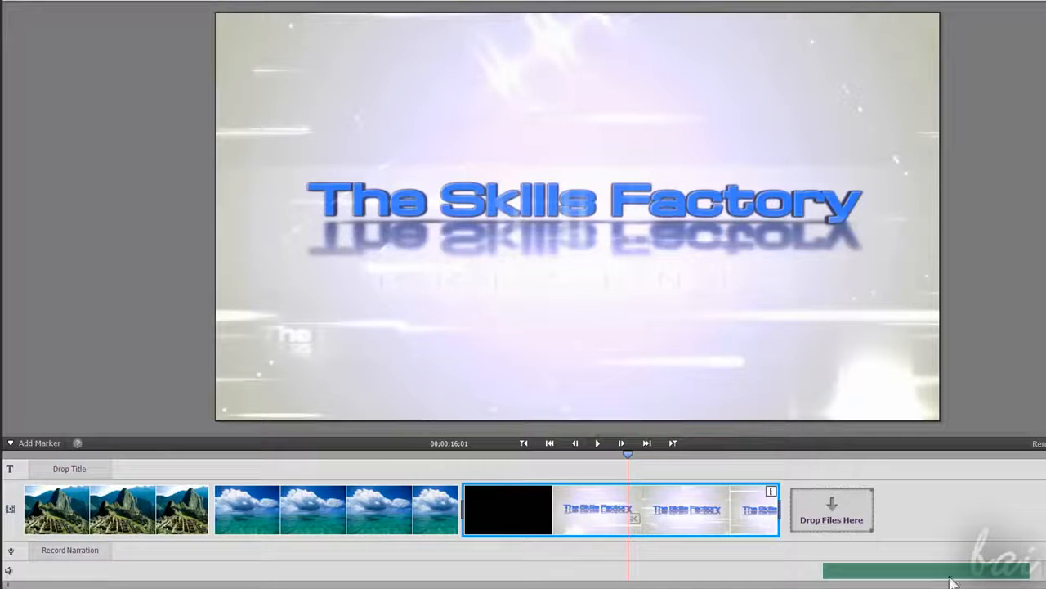
# Step: Try resizing, moving and rotating the intro video directly in the preview
pyautogui.click(578, 245)
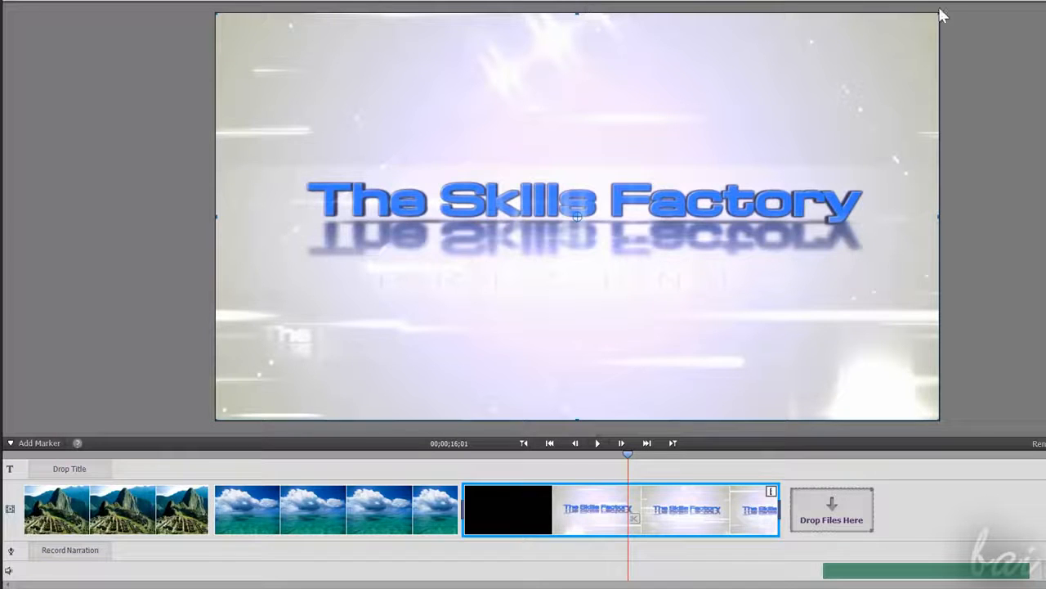
pyautogui.moveTo(578, 14); pyautogui.dragTo(577, 142)
pyautogui.moveTo(584, 211); pyautogui.dragTo(514, 191)
pyautogui.moveTo(621, 178); pyautogui.dragTo(665, 209)
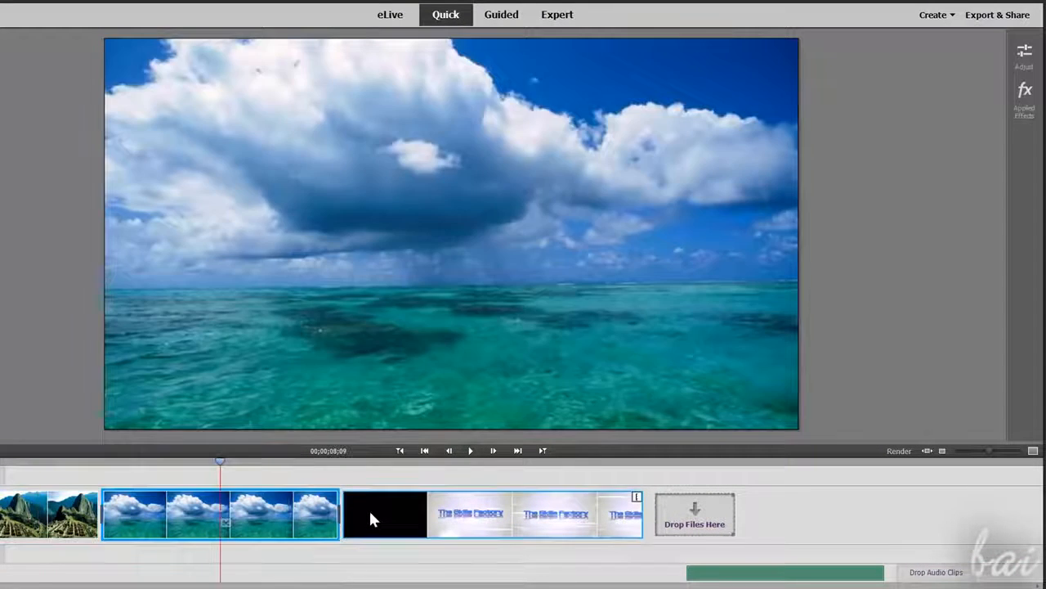
# Step: Select the ocean clip on the timeline and open its Adjustments
pyautogui.click(369, 518)
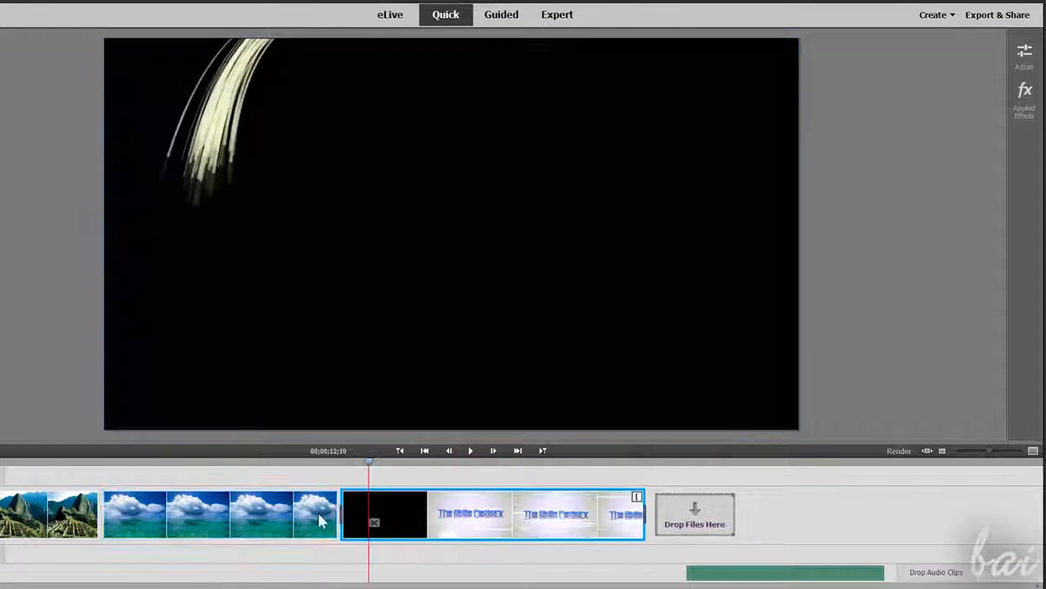
pyautogui.click(255, 515)
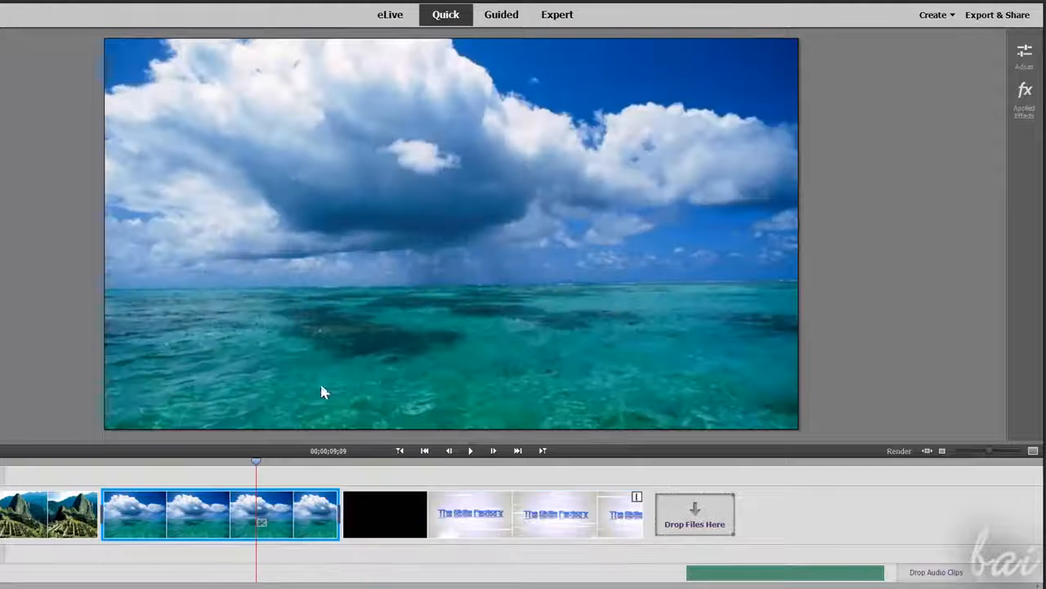
pyautogui.click(1026, 63)
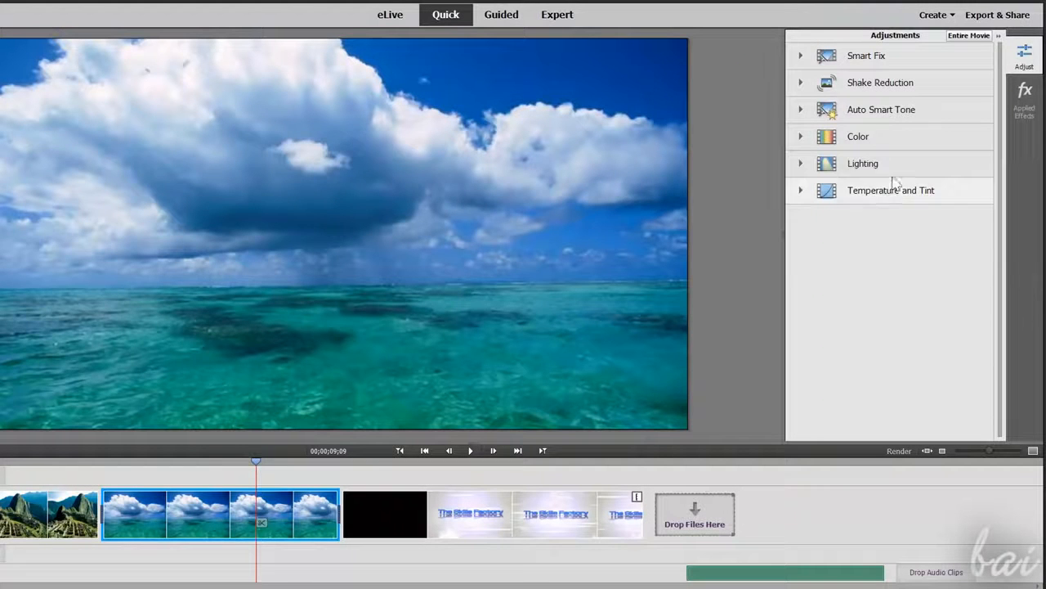
# Step: Examine which adjustments are offered for the audio clip and for the intro video clip
pyautogui.click(586, 522)
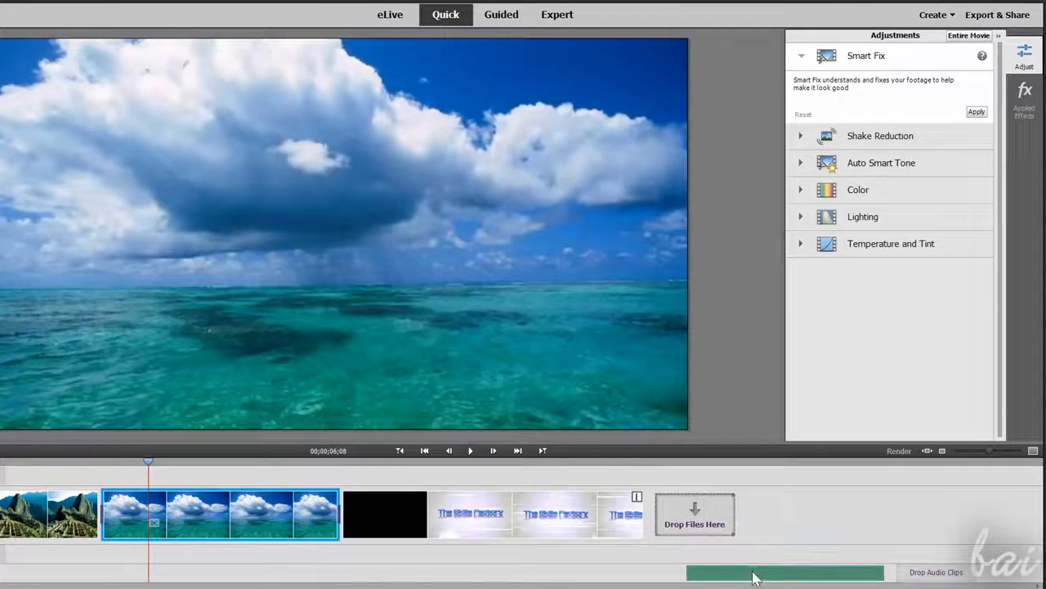
pyautogui.click(756, 576)
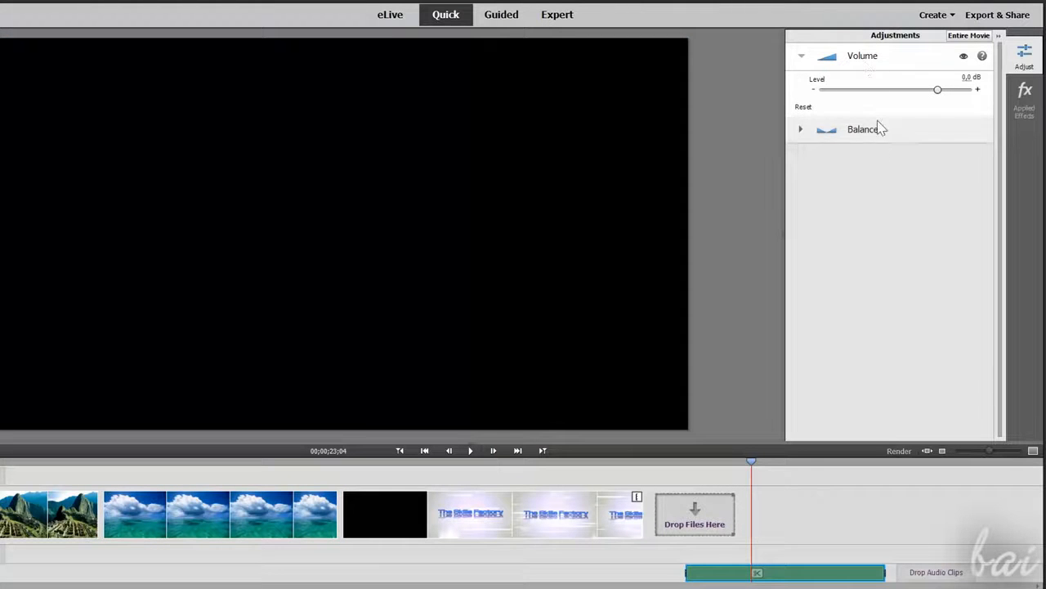
pyautogui.click(550, 530)
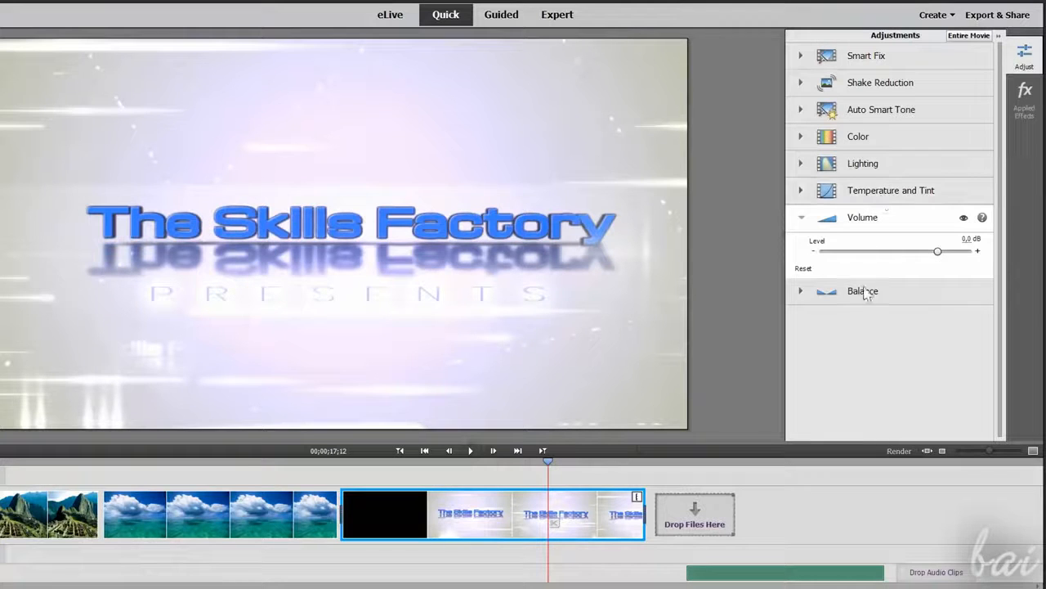
pyautogui.click(801, 219)
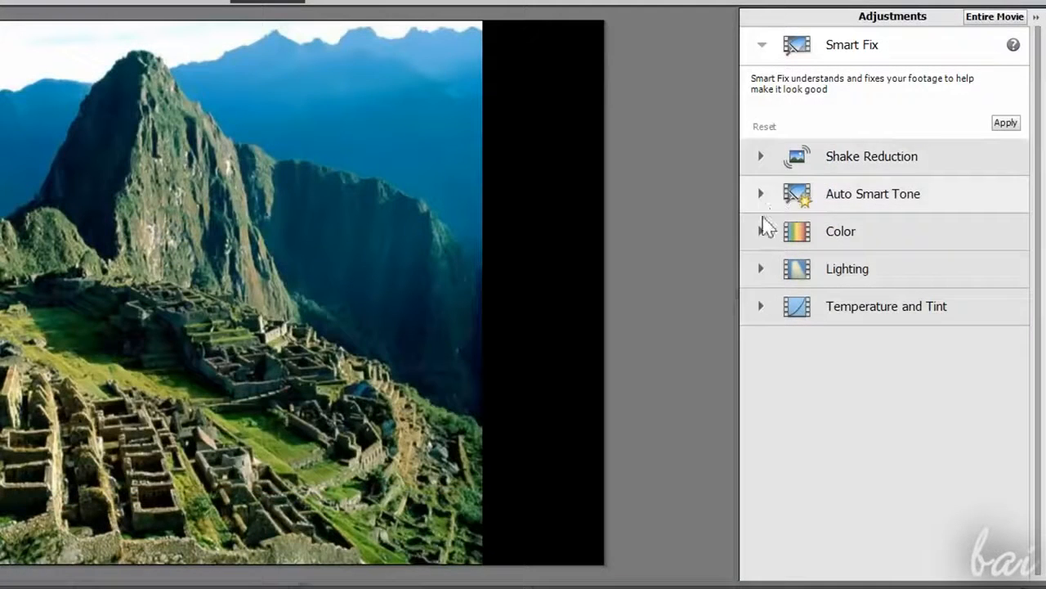
# Step: Apply Smart Fix and Auto Smart Tone to the Machu Picchu image
pyautogui.click(1004, 123)
pyautogui.click(360, 422)
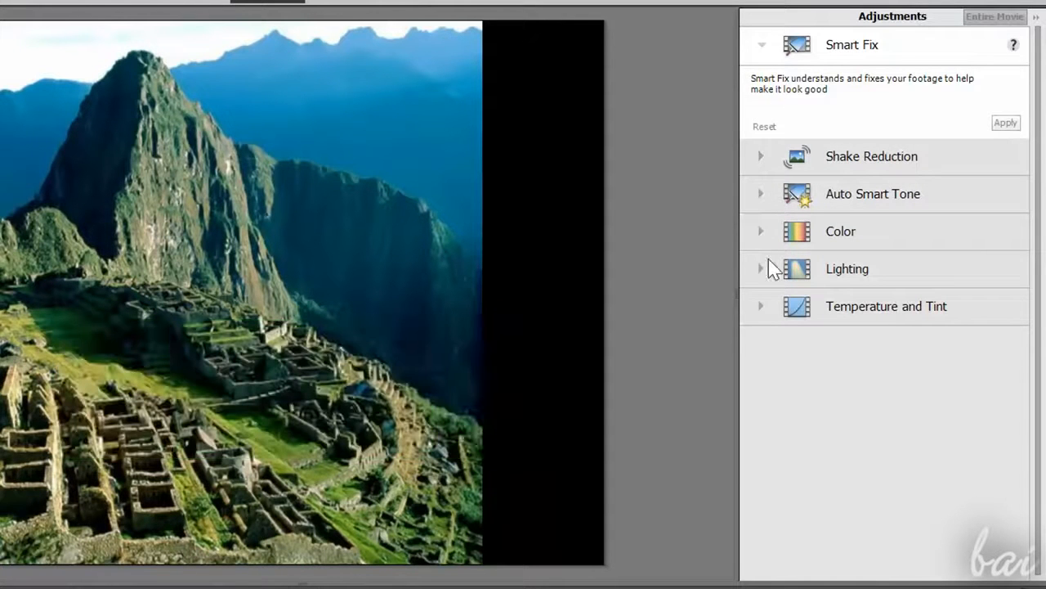
pyautogui.click(825, 156)
pyautogui.click(791, 194)
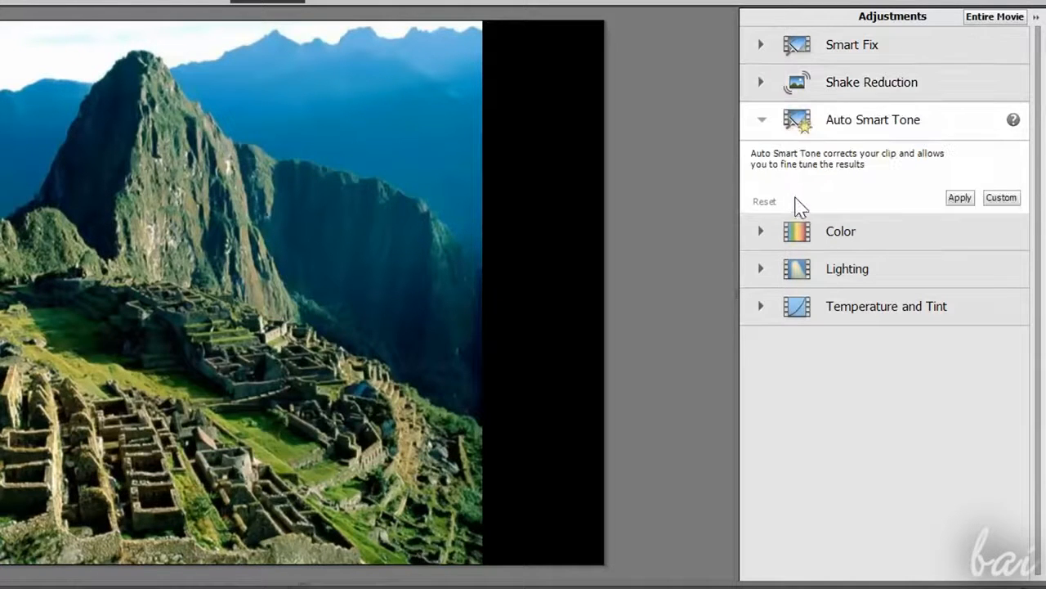
pyautogui.click(972, 196)
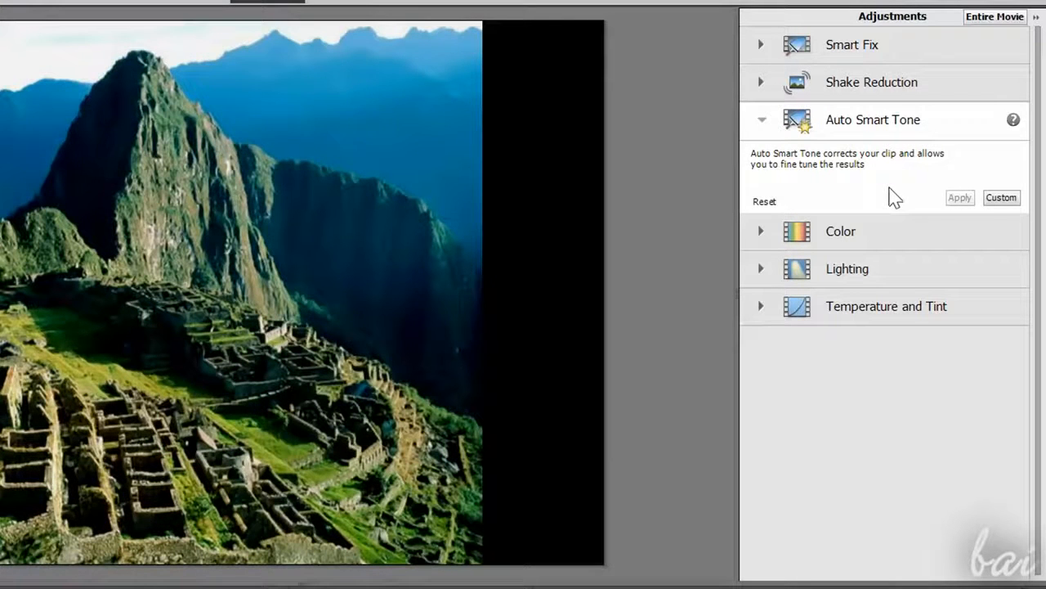
# Step: Open the Color adjustment of the Machu Picchu image and apply the second Hue preset
pyautogui.click(823, 233)
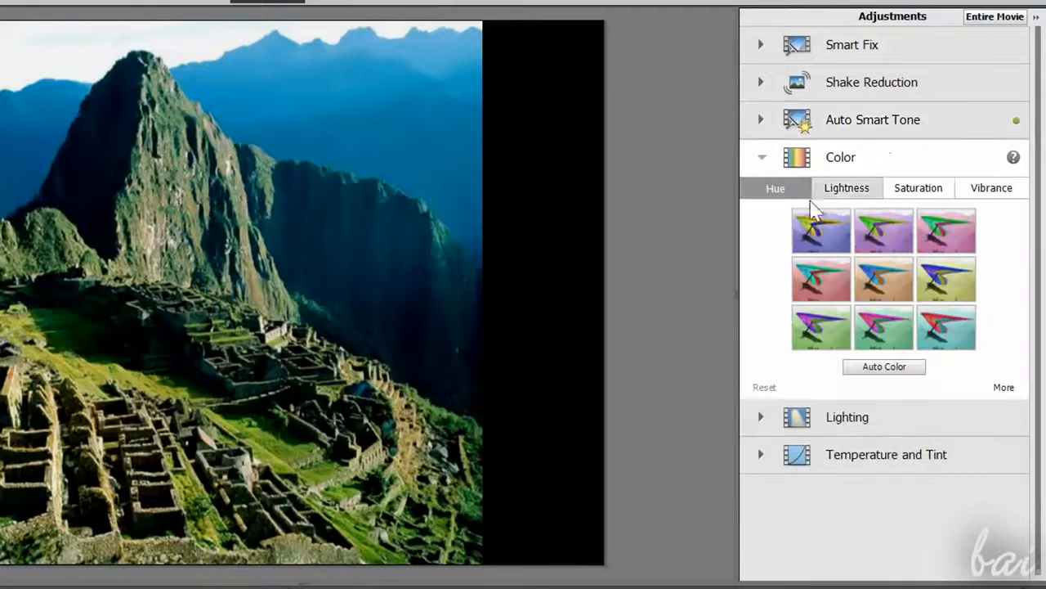
pyautogui.click(845, 237)
pyautogui.click(865, 245)
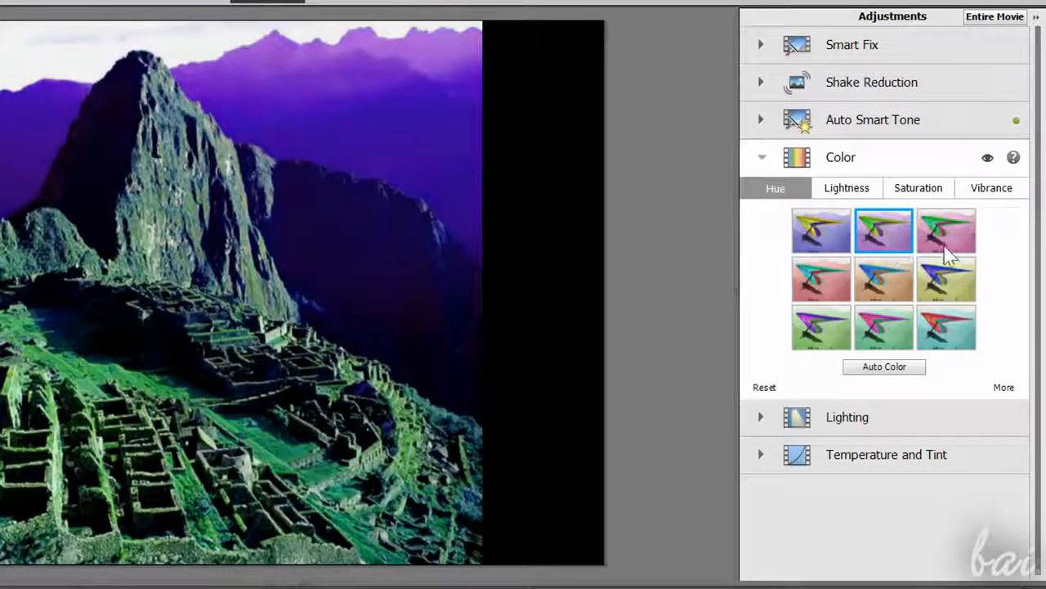
# Step: Open Temperature and Tint for the Machu Picchu image and try several Temperature presets, ending with a cool one
pyautogui.click(762, 157)
pyautogui.click(764, 237)
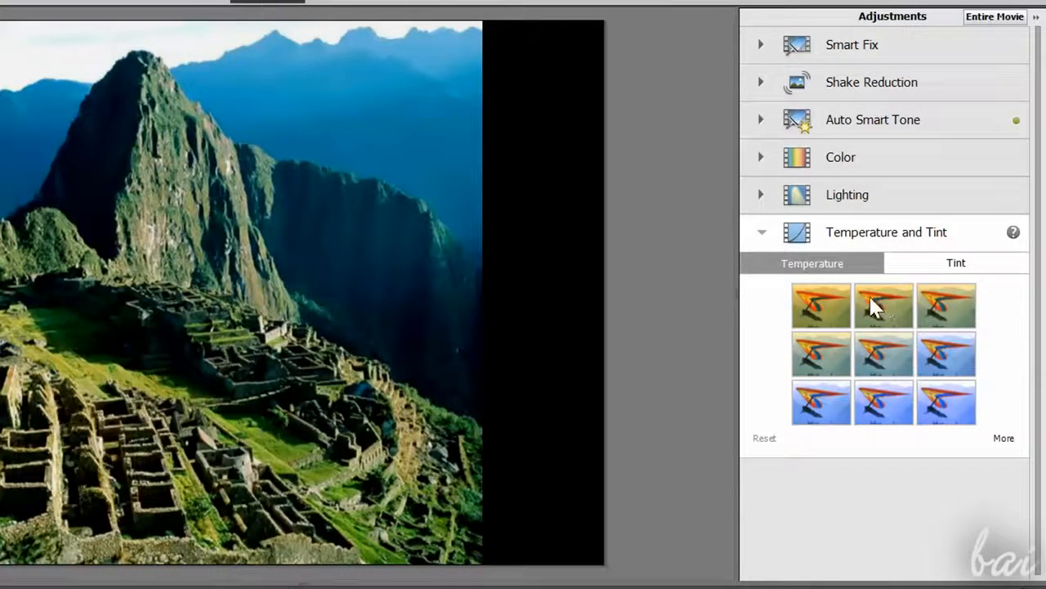
pyautogui.click(872, 304)
pyautogui.click(889, 409)
pyautogui.click(940, 419)
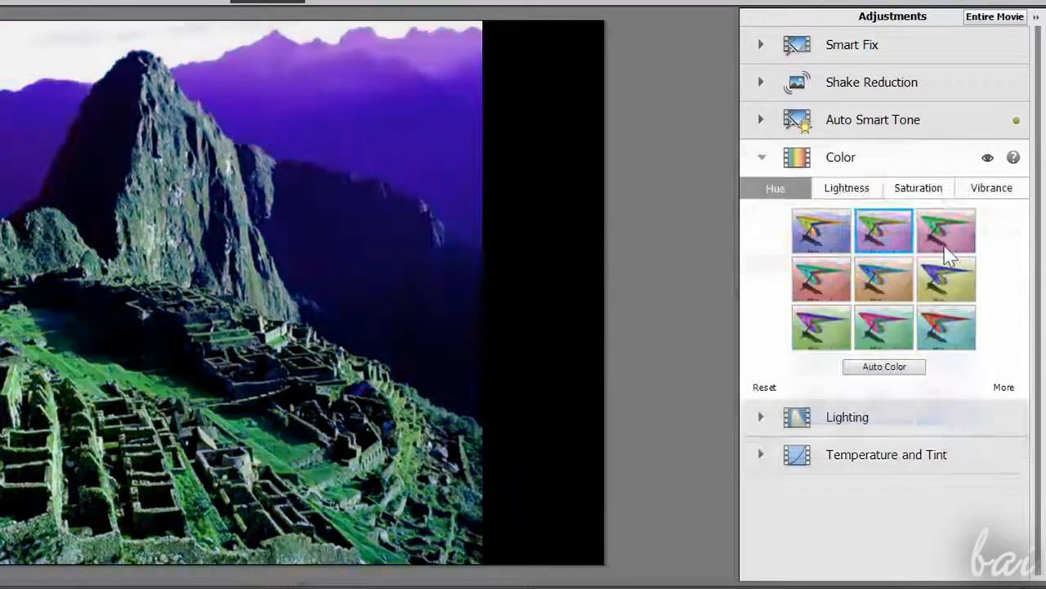
# Step: Try further Hue presets on the Machu Picchu image, ending with the one in the middle of the grid
pyautogui.click(947, 247)
pyautogui.click(937, 280)
pyautogui.click(875, 292)
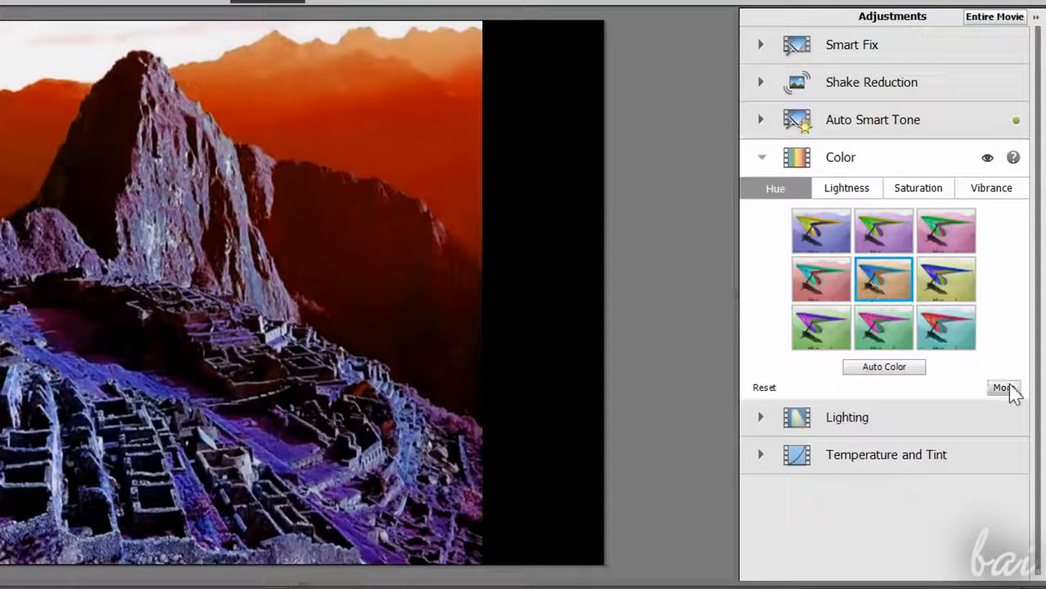
# Step: Show the detailed Color controls, set Hue to -32.5° and Lightness to -3.7, and reset the Color adjustment
pyautogui.click(1004, 388)
pyautogui.moveTo(916, 408); pyautogui.dragTo(888, 449)
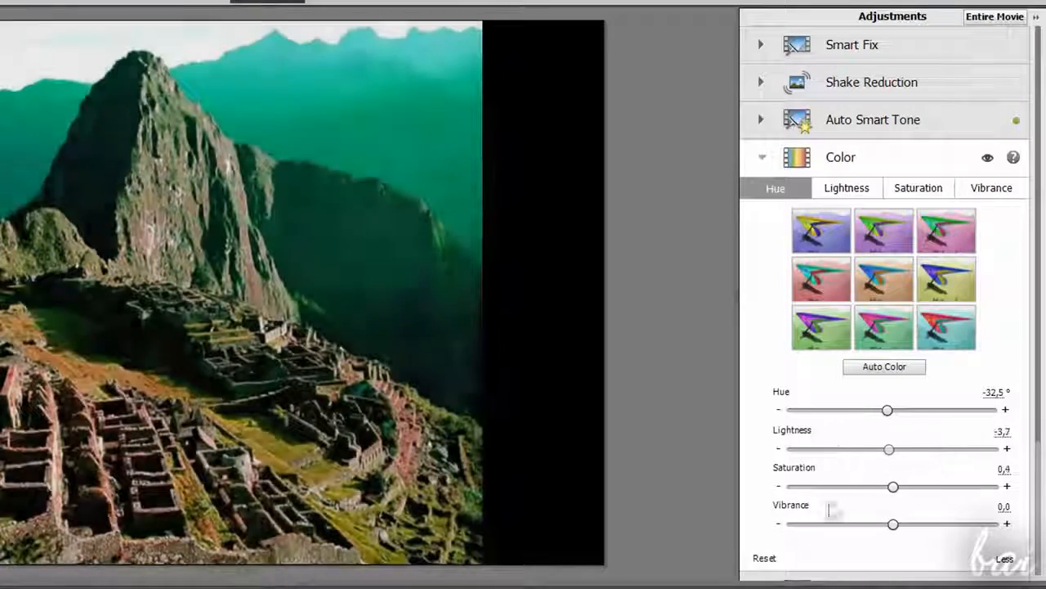
pyautogui.click(764, 558)
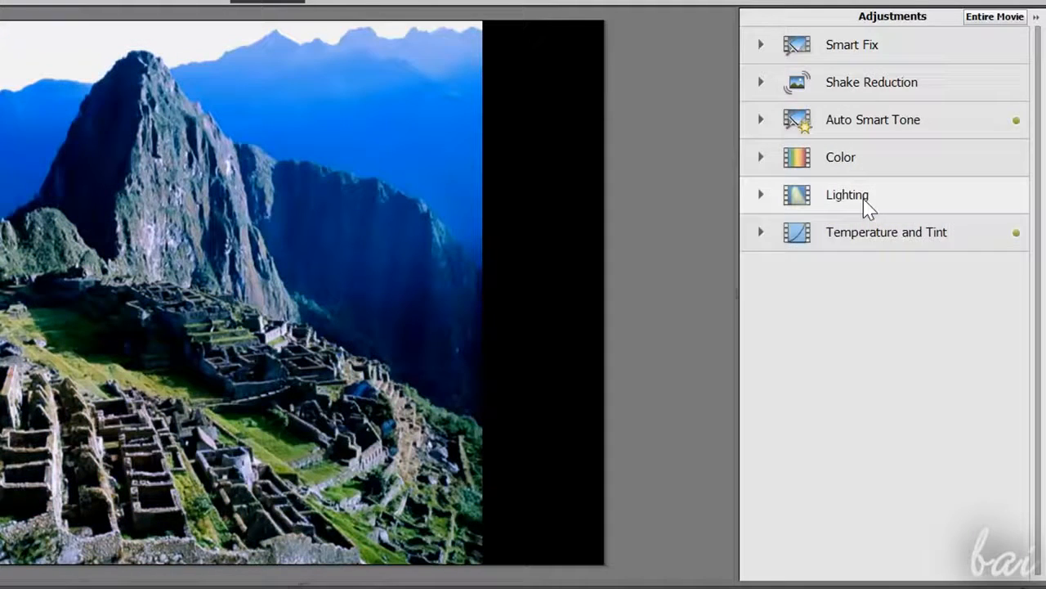
# Step: Open the Lighting adjustment of the Machu Picchu image and apply several of its presets
pyautogui.click(865, 199)
pyautogui.click(843, 262)
pyautogui.click(887, 274)
pyautogui.click(887, 319)
pyautogui.click(832, 325)
pyautogui.click(834, 367)
pyautogui.click(890, 367)
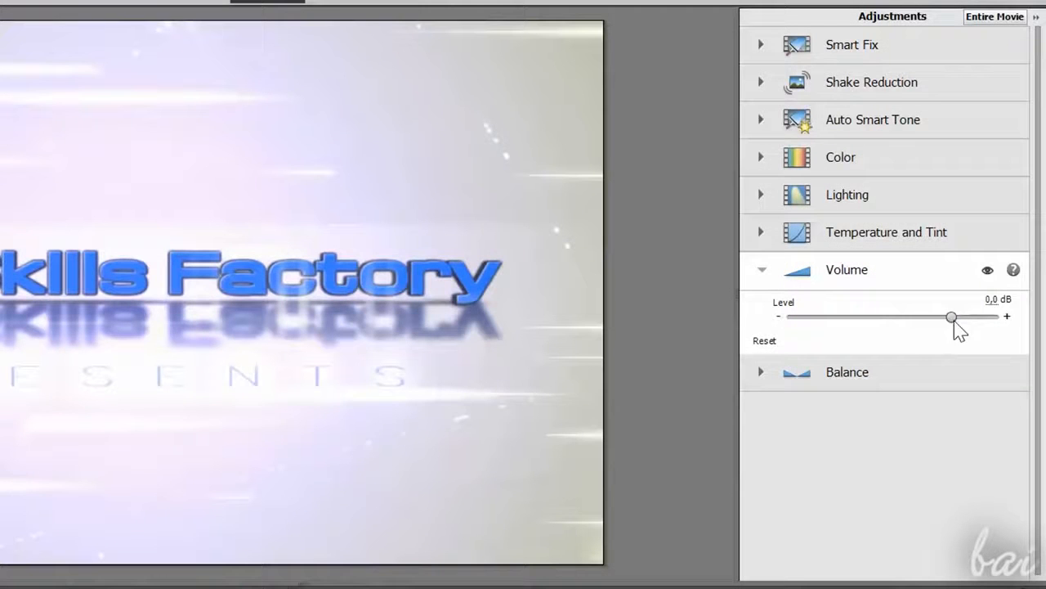
# Step: Adjust the intro video's volume level and its audio balance
pyautogui.moveTo(920, 321); pyautogui.dragTo(949, 327)
pyautogui.click(859, 374)
pyautogui.moveTo(893, 354); pyautogui.dragTo(884, 355)
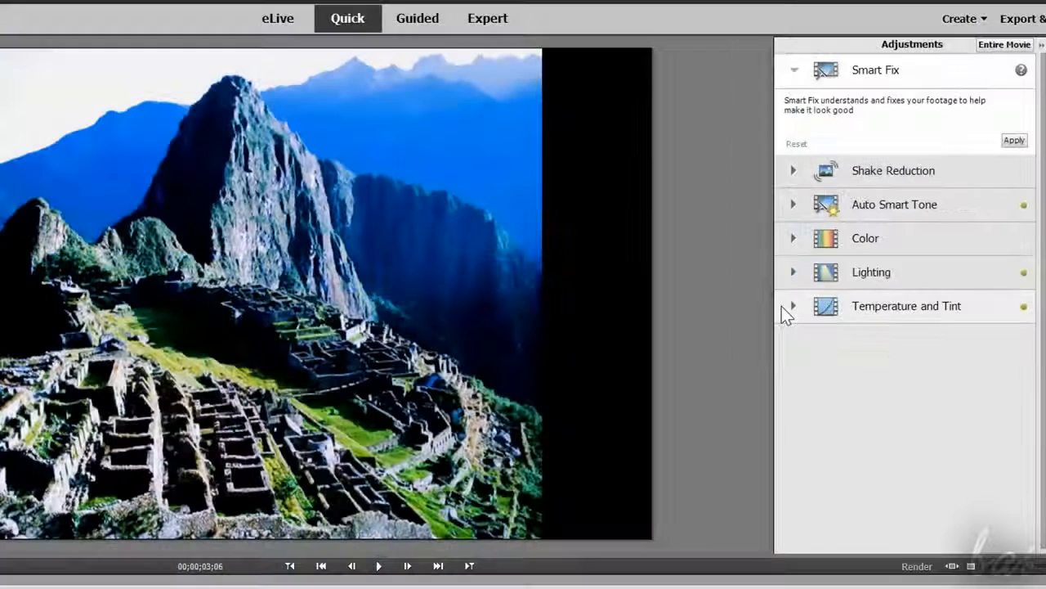
# Step: Toggle the Temperature and Tint adjustment off and on to compare its effect on the Machu Picchu image
pyautogui.click(781, 306)
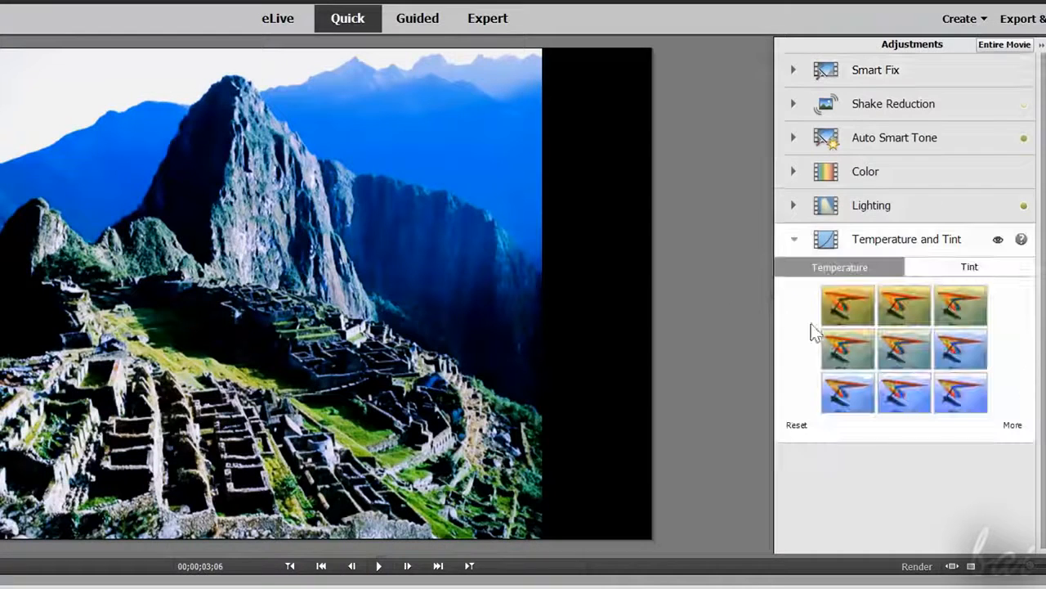
pyautogui.click(1005, 249)
pyautogui.click(1005, 250)
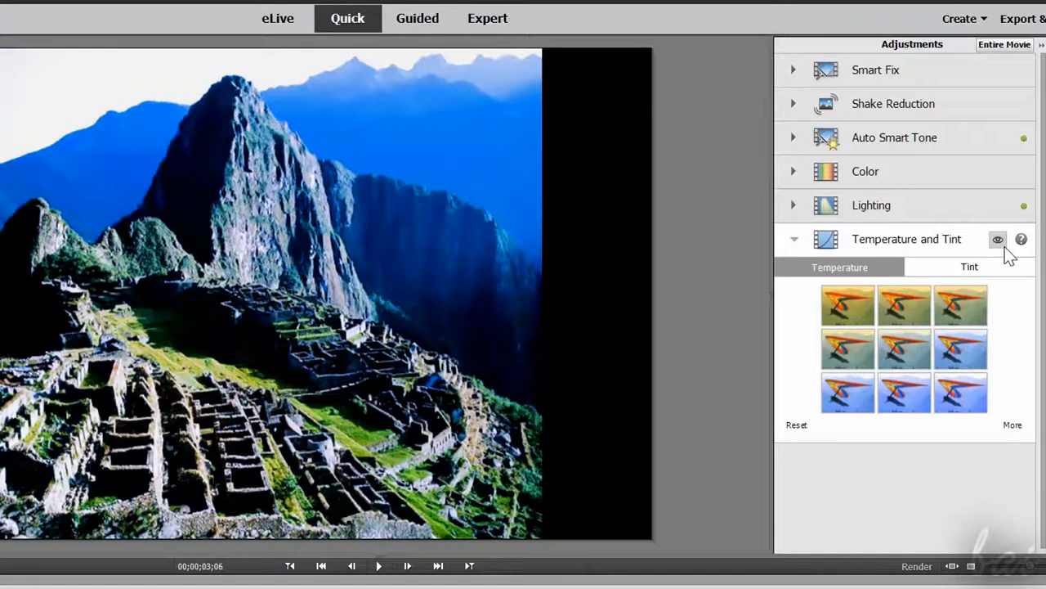
pyautogui.click(998, 240)
pyautogui.click(998, 239)
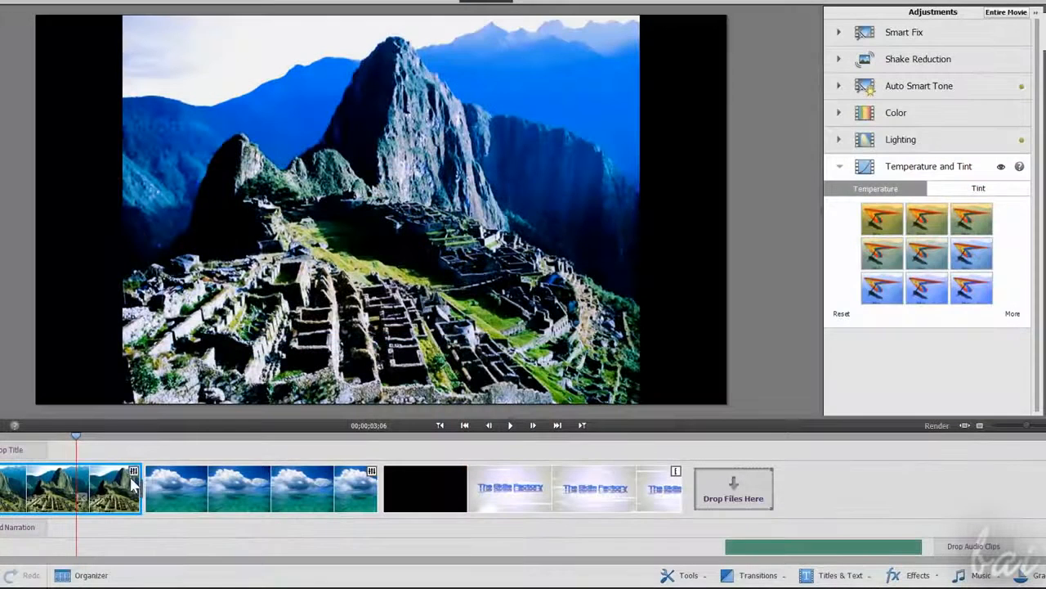
# Step: Switch the adjustments to the entire movie, apply the last Temperature preset, and scrub through the timeline
pyautogui.click(1011, 18)
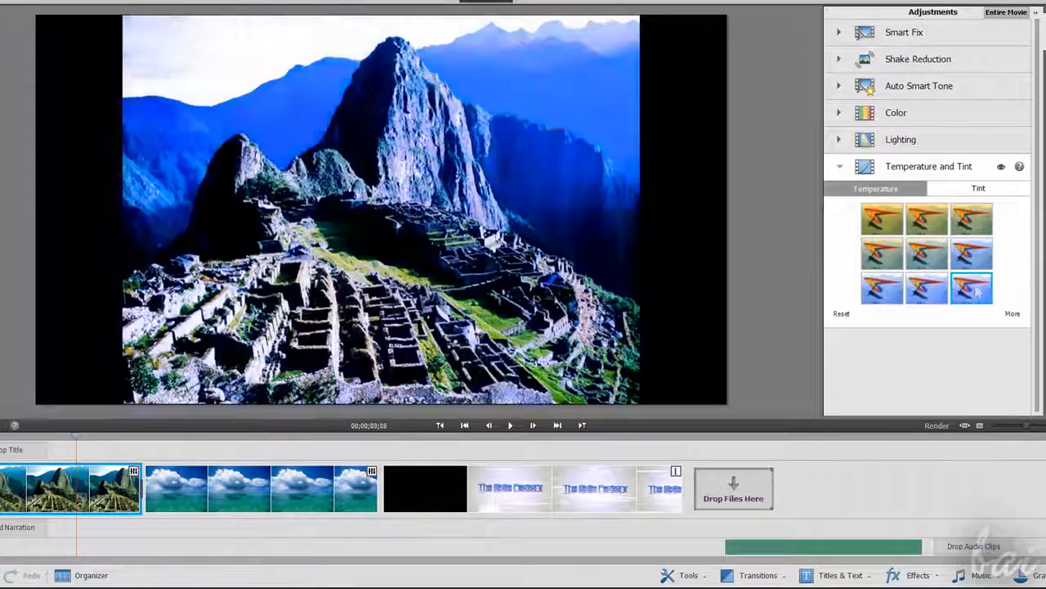
pyautogui.click(278, 445)
pyautogui.moveTo(278, 446); pyautogui.dragTo(575, 445)
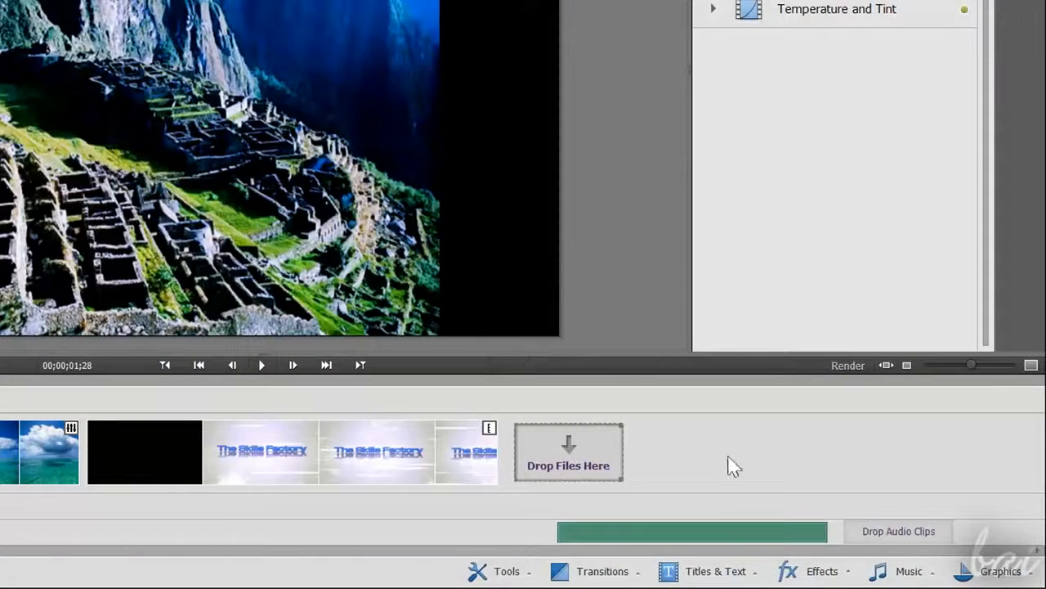
# Step: Open the title library, browse the Contemporary motion titles and preview OutdoorLabel
pyautogui.click(713, 570)
pyautogui.scroll(-2, 764, 441)
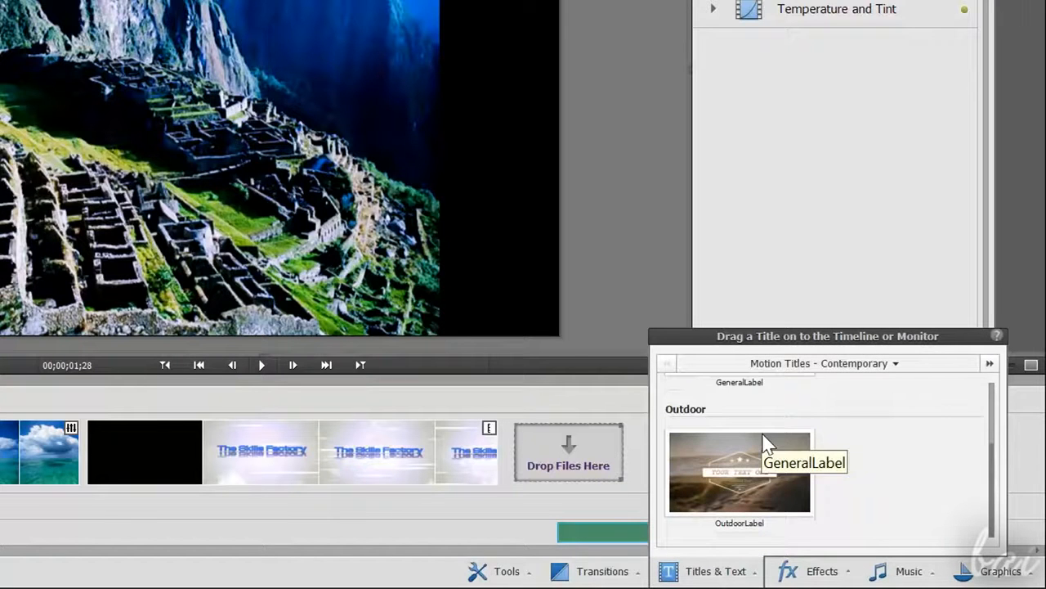
pyautogui.click(778, 471)
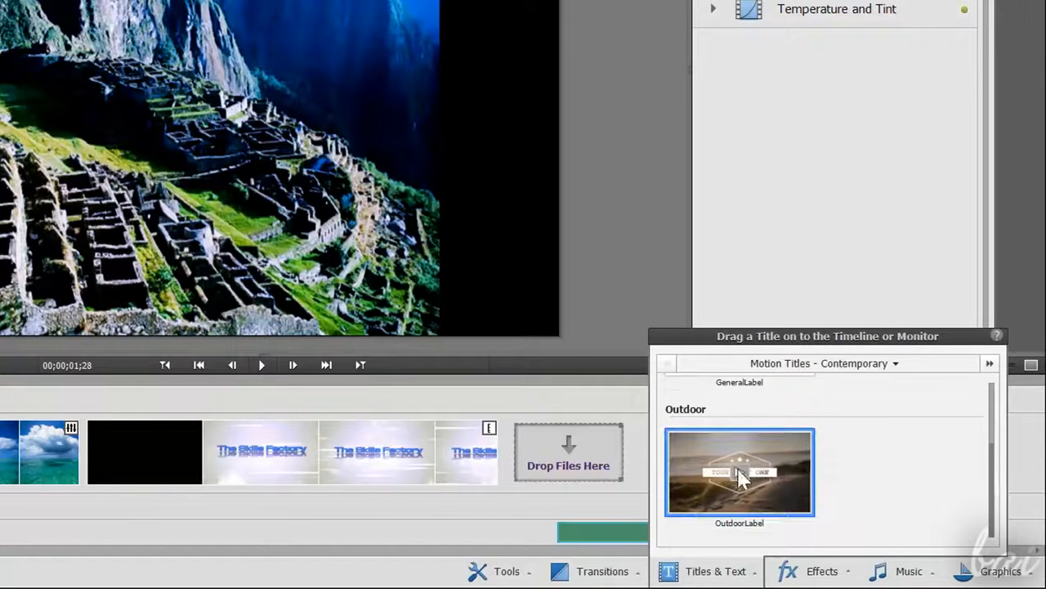
pyautogui.scroll(2, 746, 479)
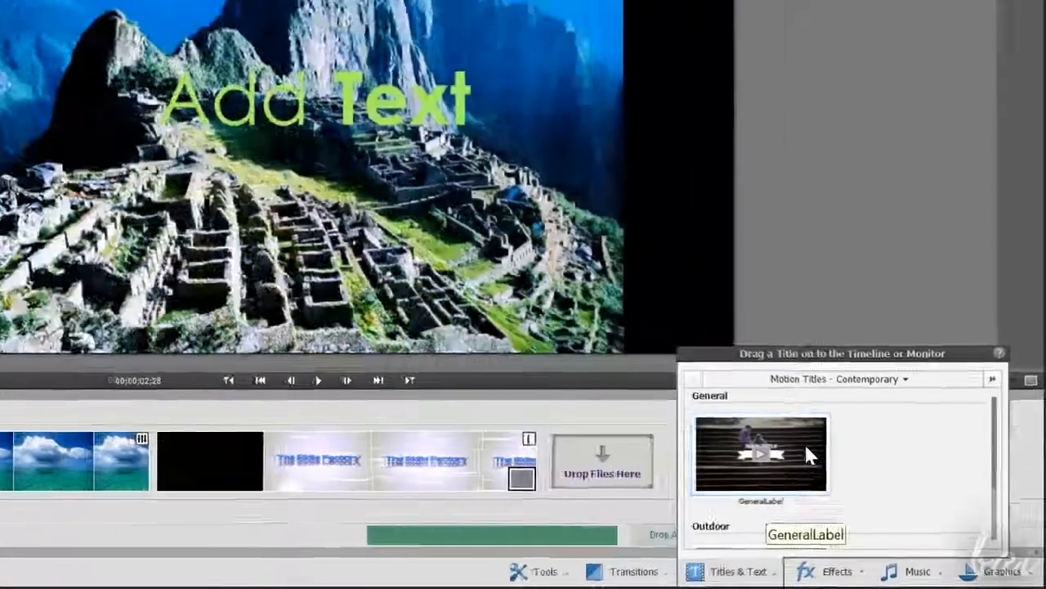
# Step: Try placing the GeneralLabel motion title on the title track after the last clip
pyautogui.moveTo(803, 454); pyautogui.dragTo(621, 423)
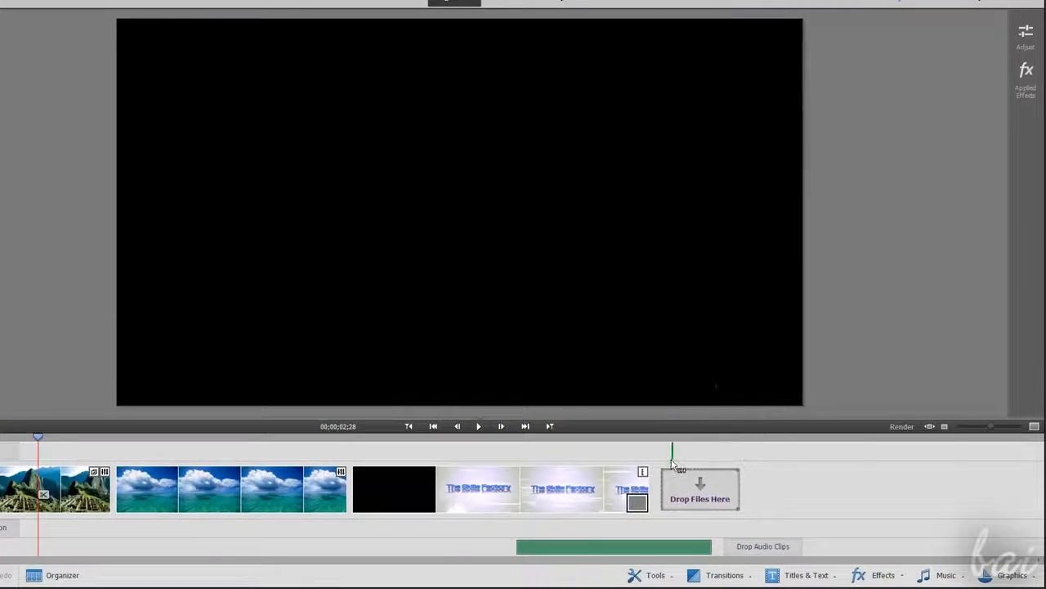
pyautogui.moveTo(672, 464); pyautogui.dragTo(672, 451)
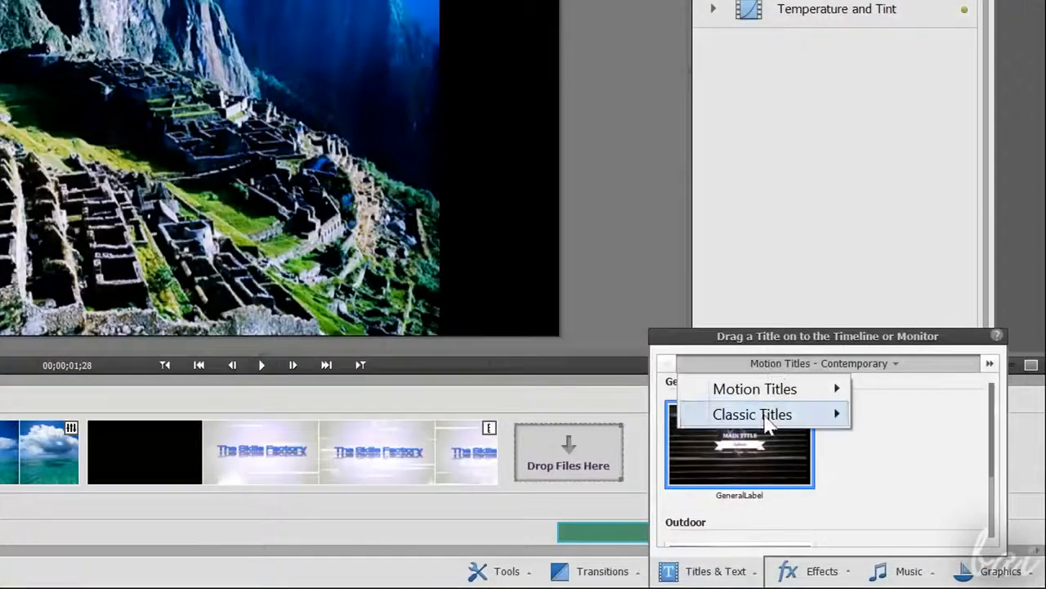
# Step: Switch the title library to Classic Titles - General and place the Default Text title on the title track above the ocean clip
pyautogui.moveTo(727, 413)
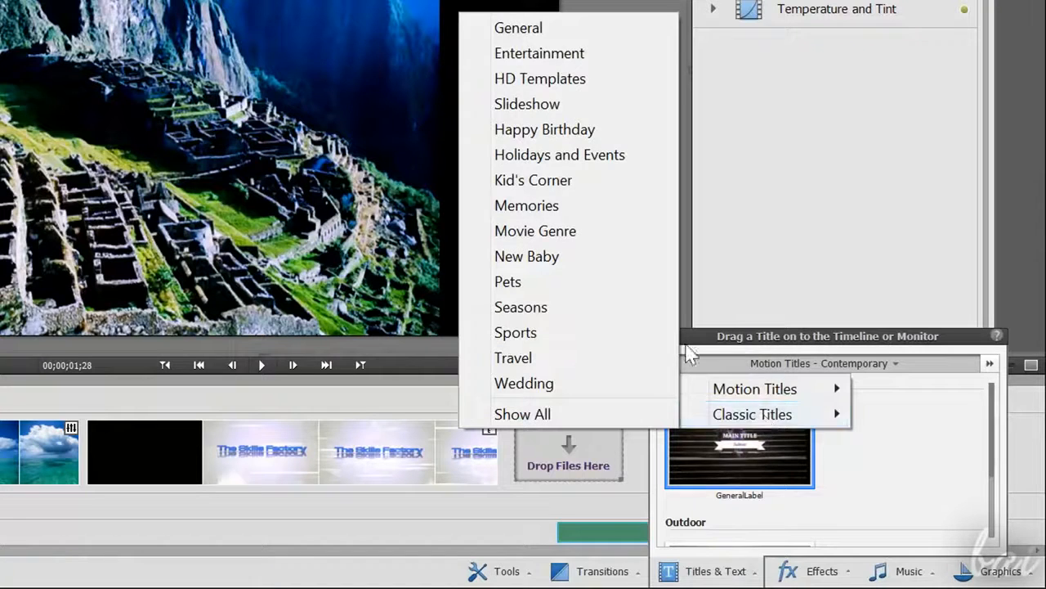
pyautogui.click(590, 33)
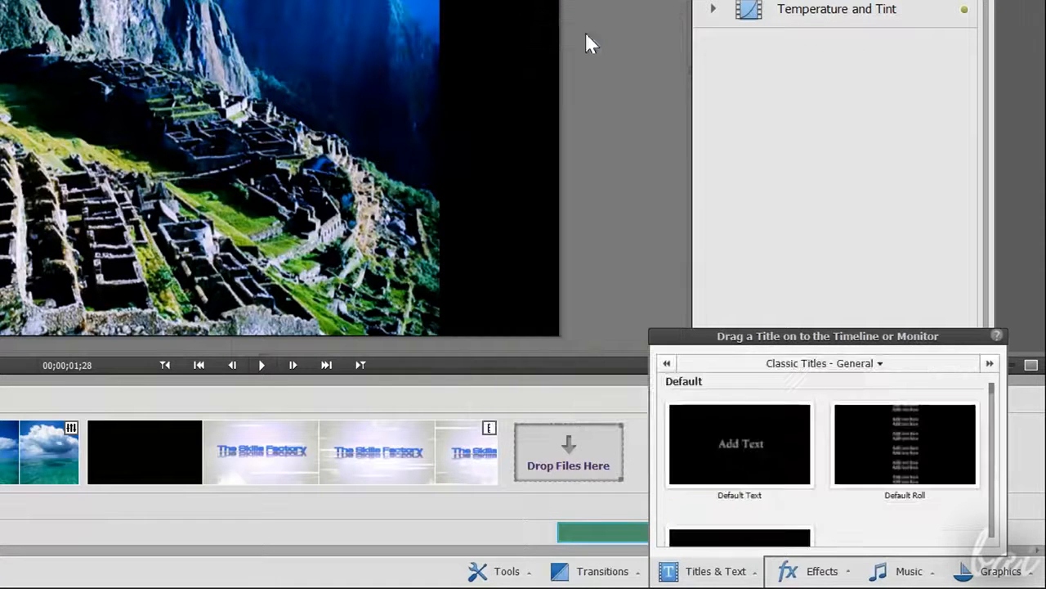
pyautogui.click(739, 444)
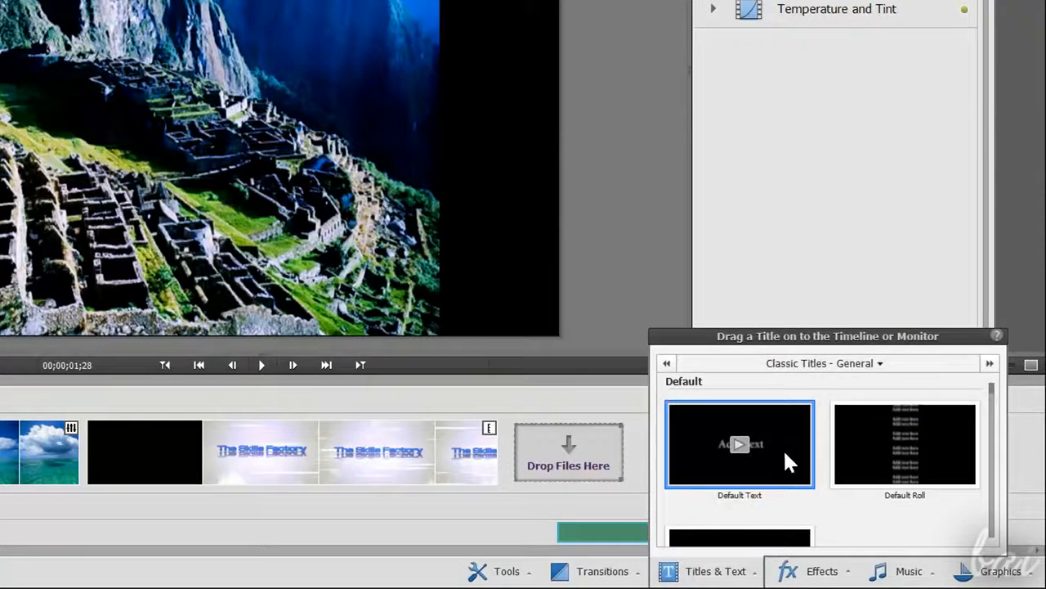
pyautogui.moveTo(785, 454); pyautogui.dragTo(219, 389)
pyautogui.moveTo(105, 415); pyautogui.dragTo(105, 416)
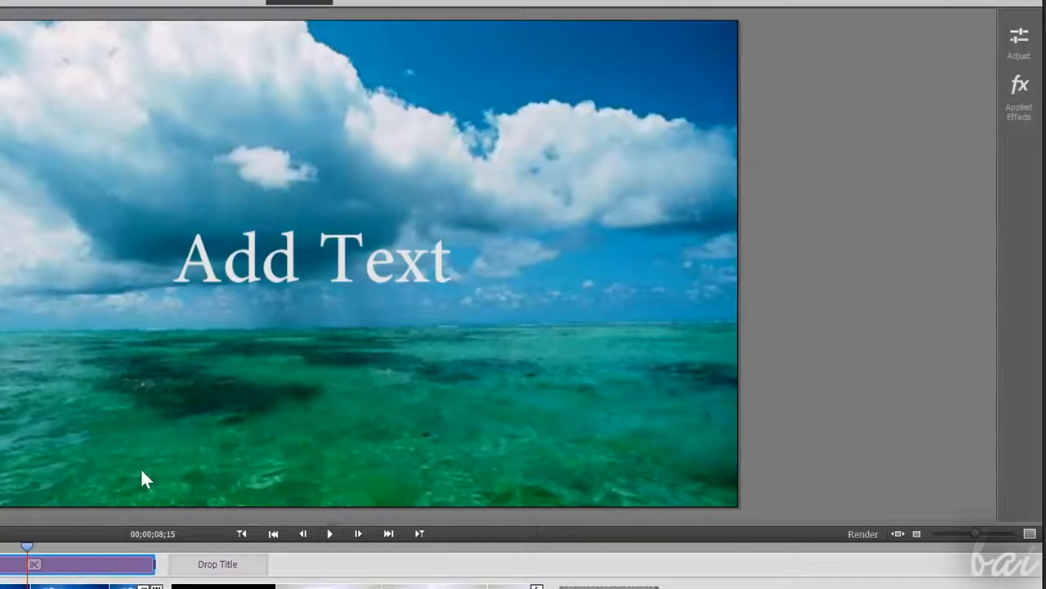
# Step: Open the title's text adjustments, try italic and underline, and set the text to light green in the Levenim MT font
pyautogui.click(1039, 49)
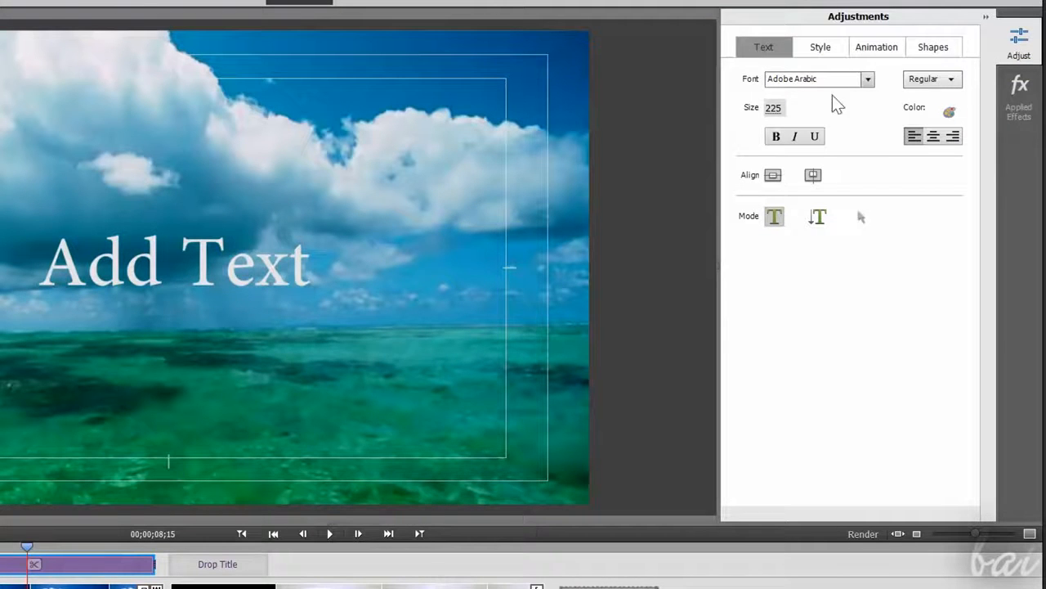
pyautogui.click(794, 136)
pyautogui.click(814, 136)
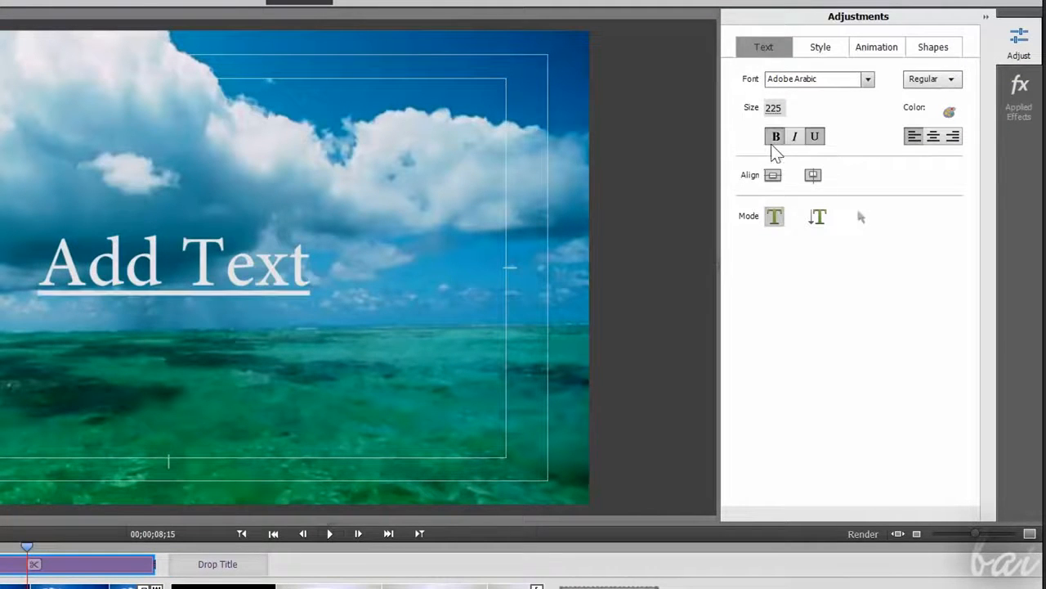
pyautogui.click(814, 137)
pyautogui.click(949, 113)
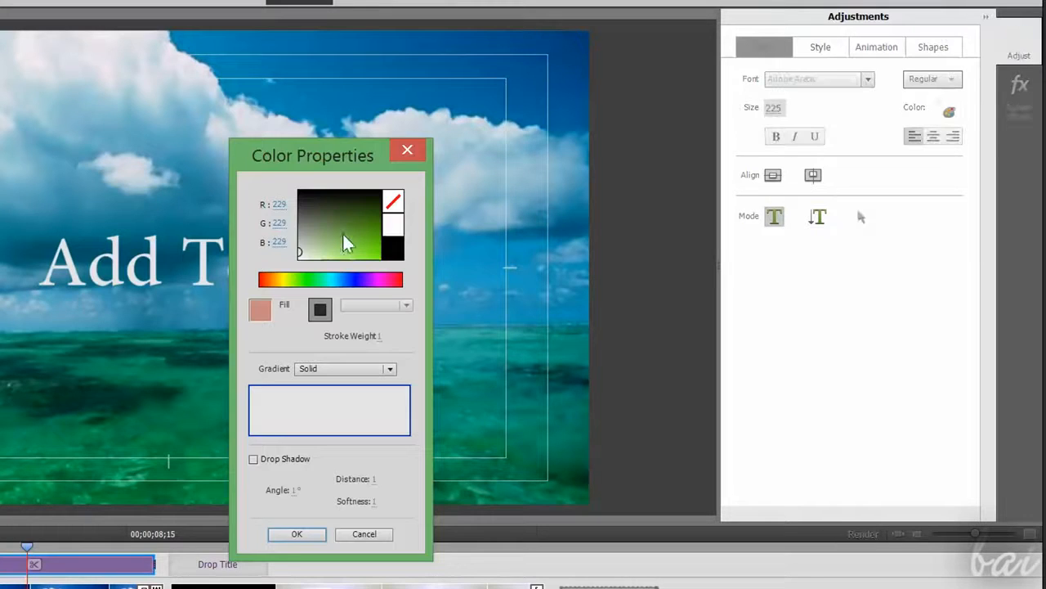
pyautogui.click(353, 243)
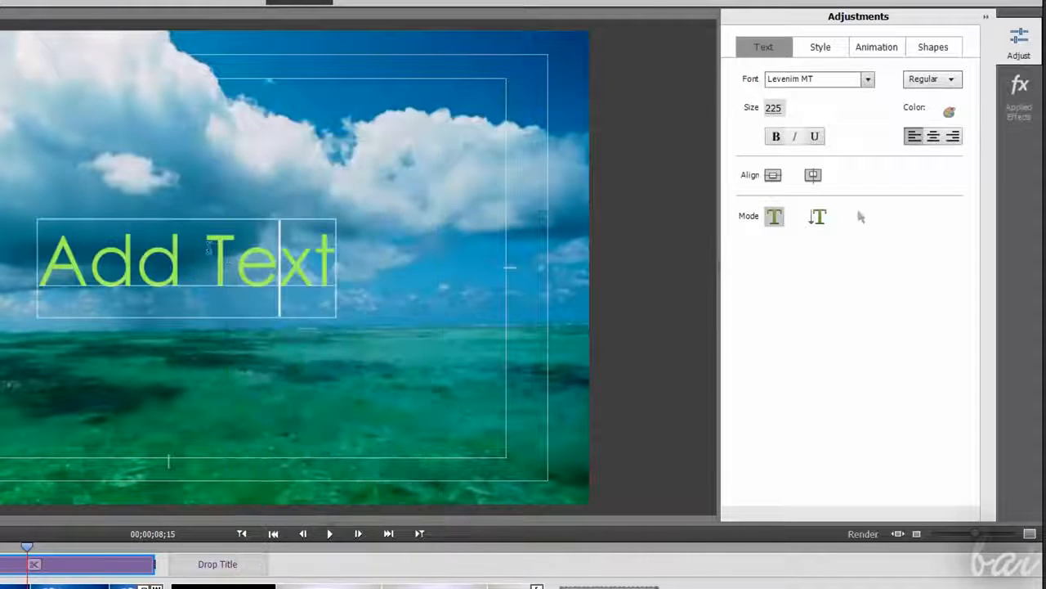
# Step: Make only the word "Text" in the title bold
pyautogui.doubleClick(209, 245)
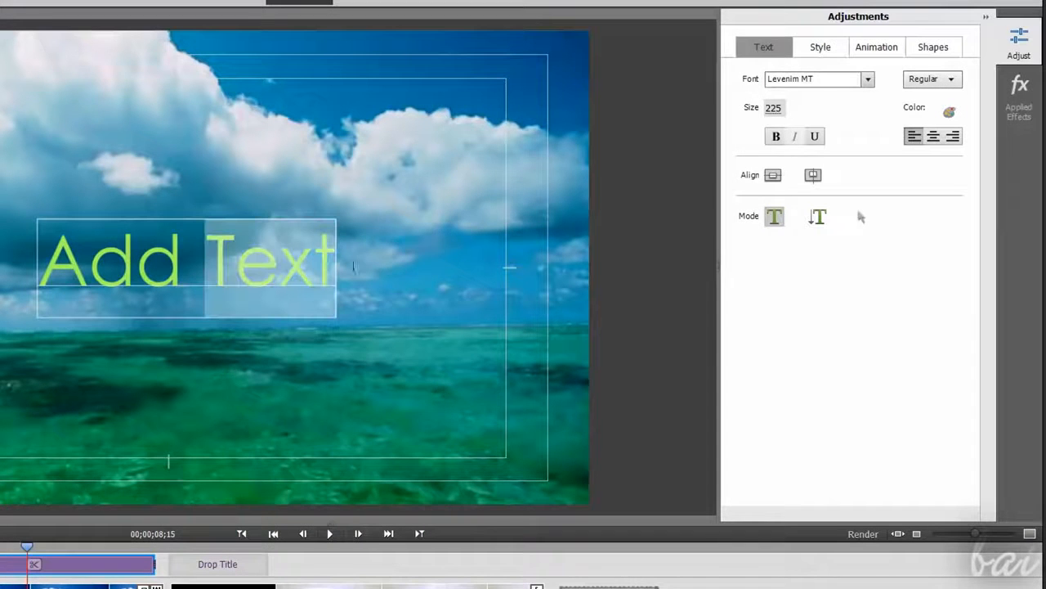
pyautogui.click(775, 136)
pyautogui.click(776, 137)
pyautogui.click(814, 136)
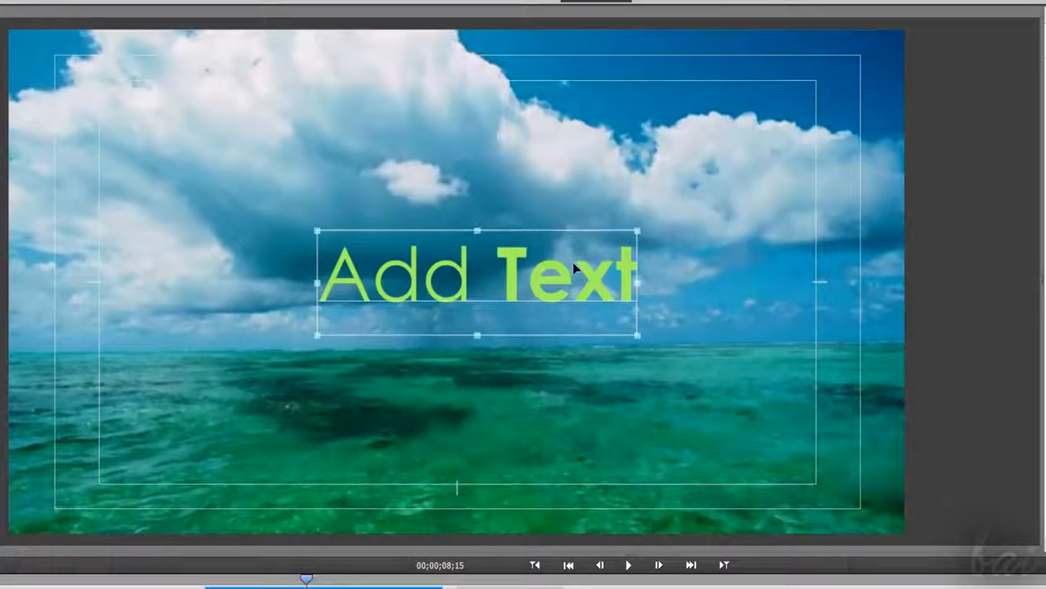
# Step: Try repositioning the title text within the frame and its clip along the title track
pyautogui.moveTo(571, 247); pyautogui.dragTo(674, 213)
pyautogui.moveTo(421, 197); pyautogui.dragTo(366, 214)
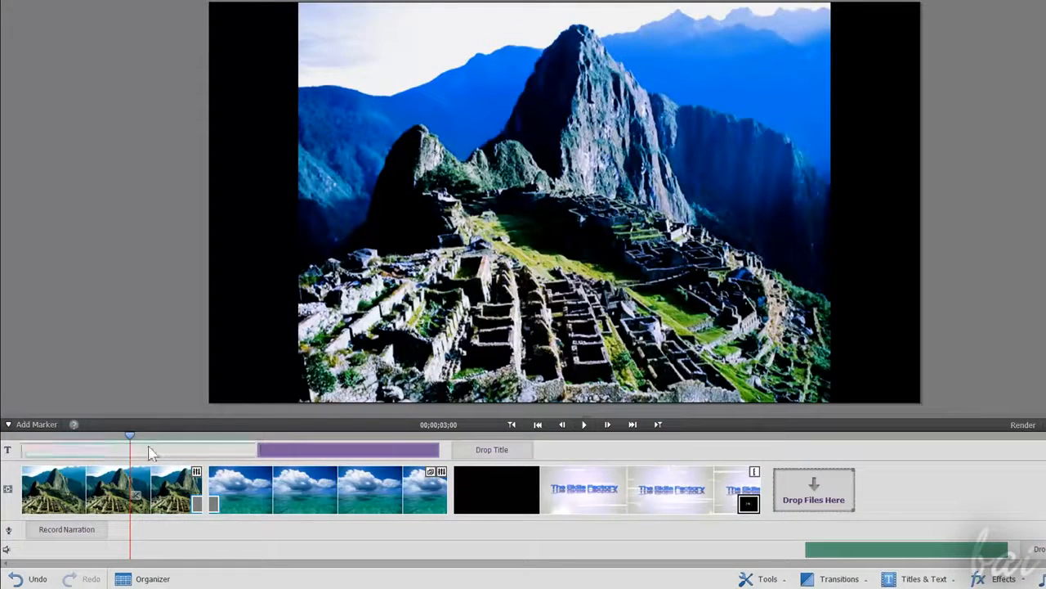
pyautogui.moveTo(150, 445)
pyautogui.mouseDown()
pyautogui.moveTo(191, 448)
pyautogui.moveTo(256, 489)
pyautogui.moveTo(152, 457)
pyautogui.mouseUp()
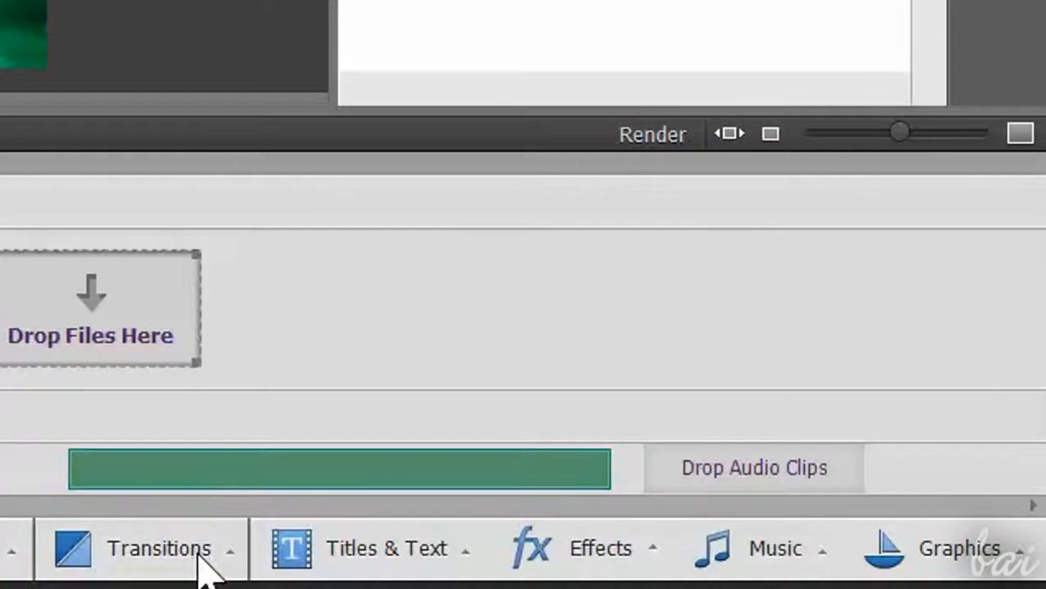
# Step: Add a 2-second Flip Over transition between the Machu Picchu and ocean clips, choosing the Left clip alignment
pyautogui.click(199, 564)
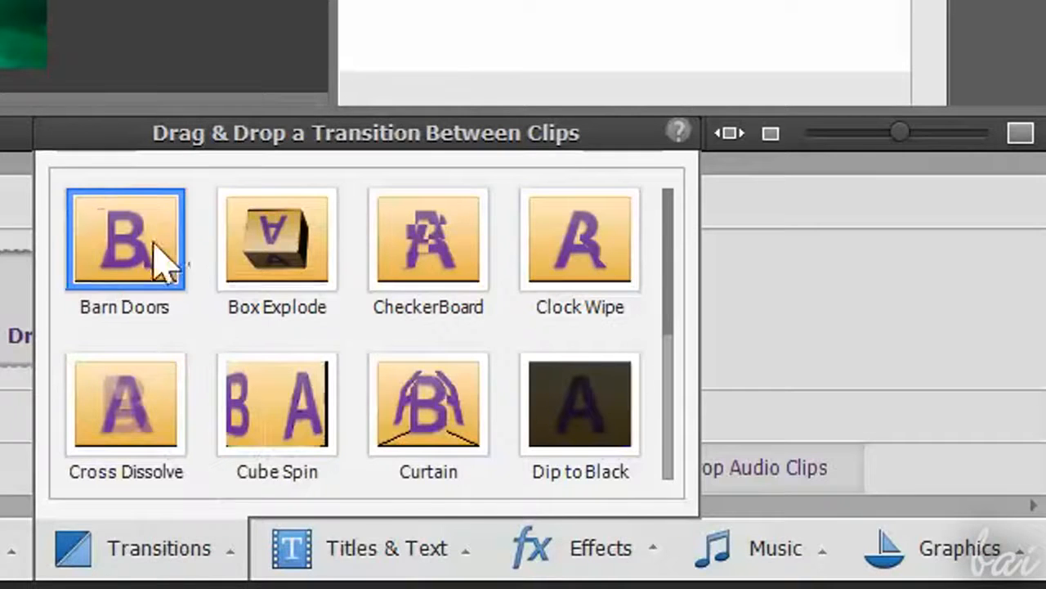
pyautogui.moveTo(672, 303); pyautogui.dragTo(670, 409)
pyautogui.click(836, 567)
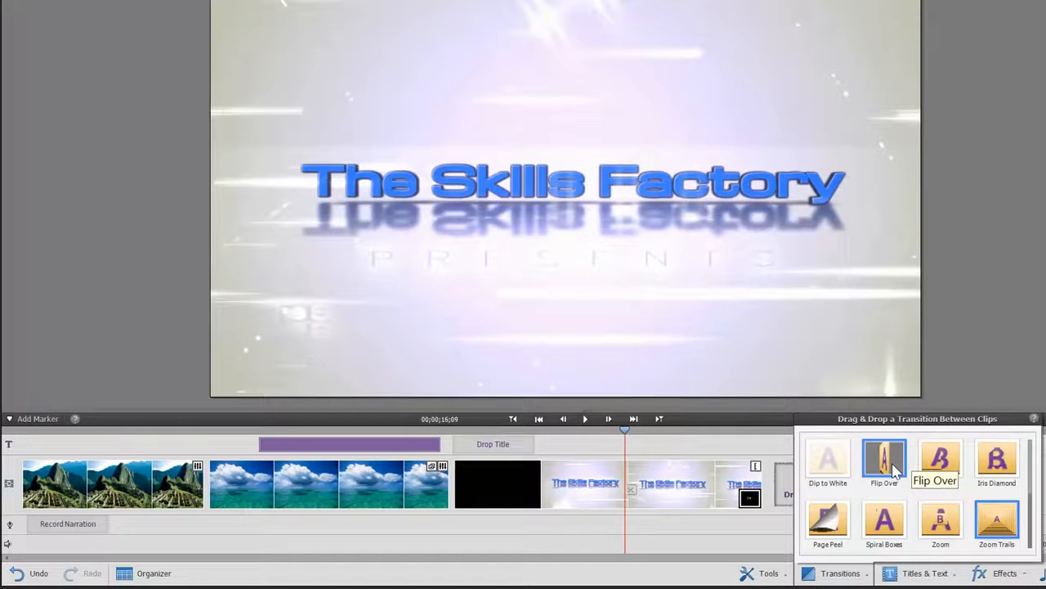
pyautogui.moveTo(895, 470)
pyautogui.mouseDown()
pyautogui.moveTo(454, 490)
pyautogui.moveTo(278, 511)
pyautogui.moveTo(196, 501)
pyautogui.mouseUp()
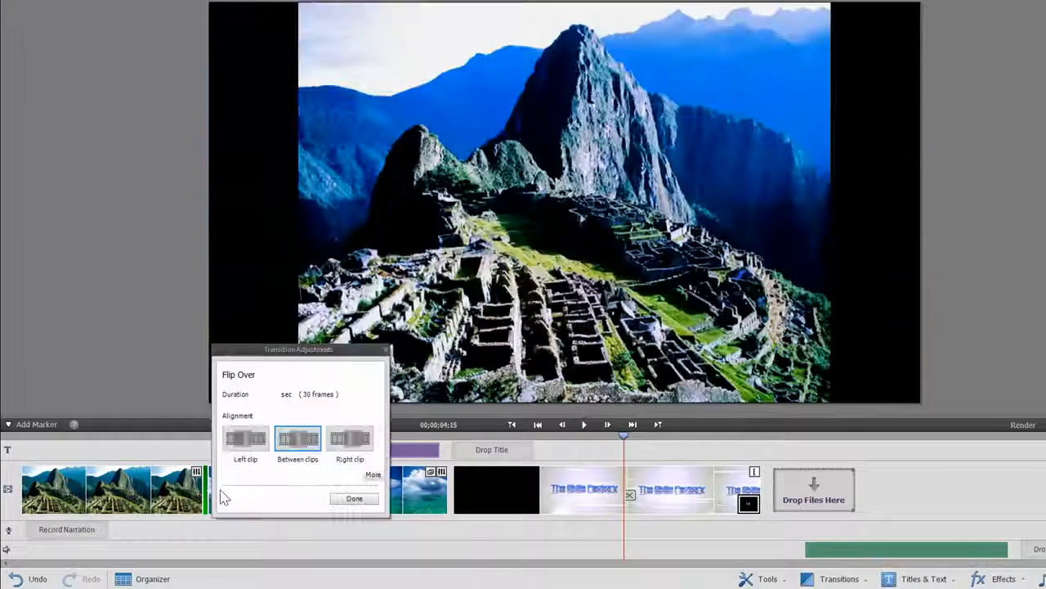
pyautogui.click(275, 391)
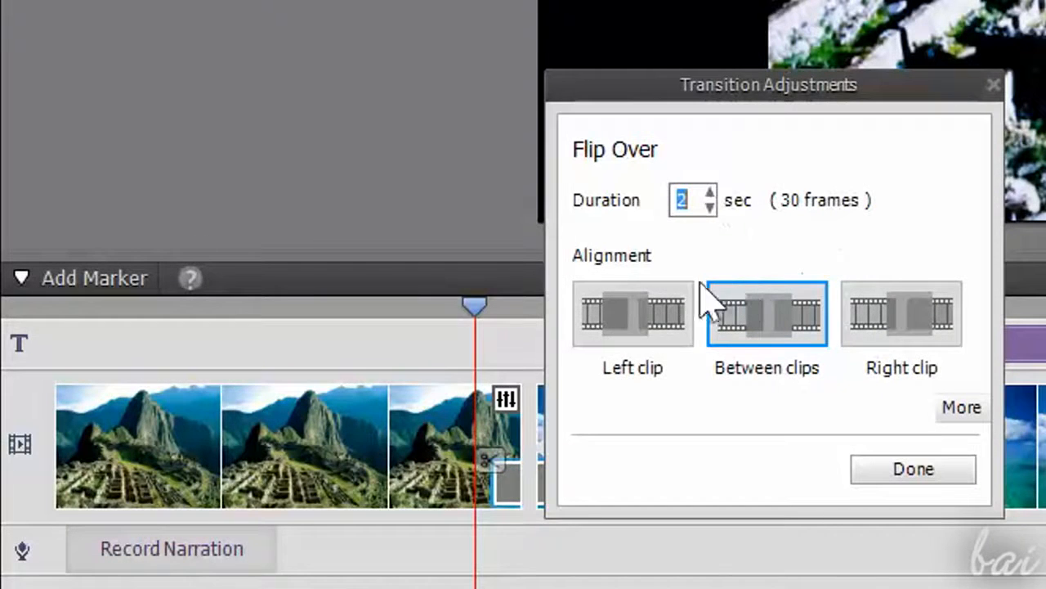
pyautogui.click(633, 322)
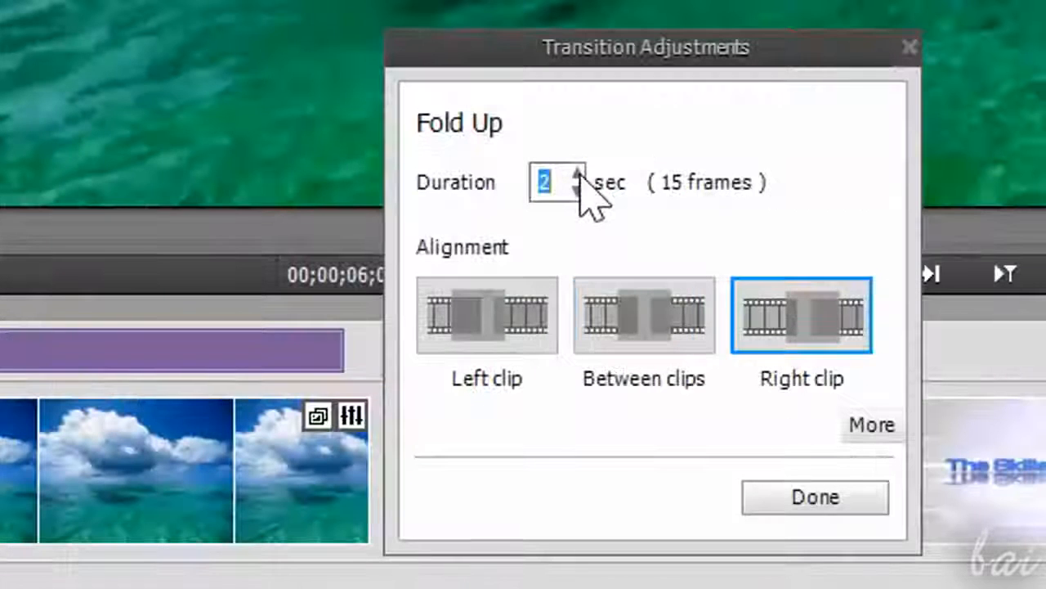
# Step: Align the Fold Up transition between the ocean clip and the intro video to Between clips, and select it on the timeline
pyautogui.click(671, 372)
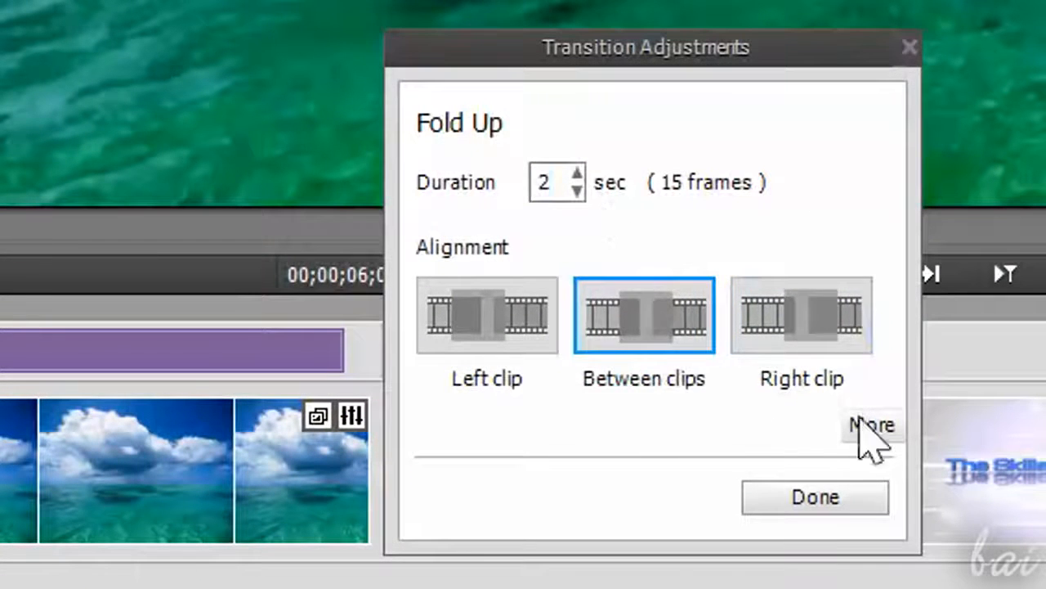
pyautogui.click(869, 508)
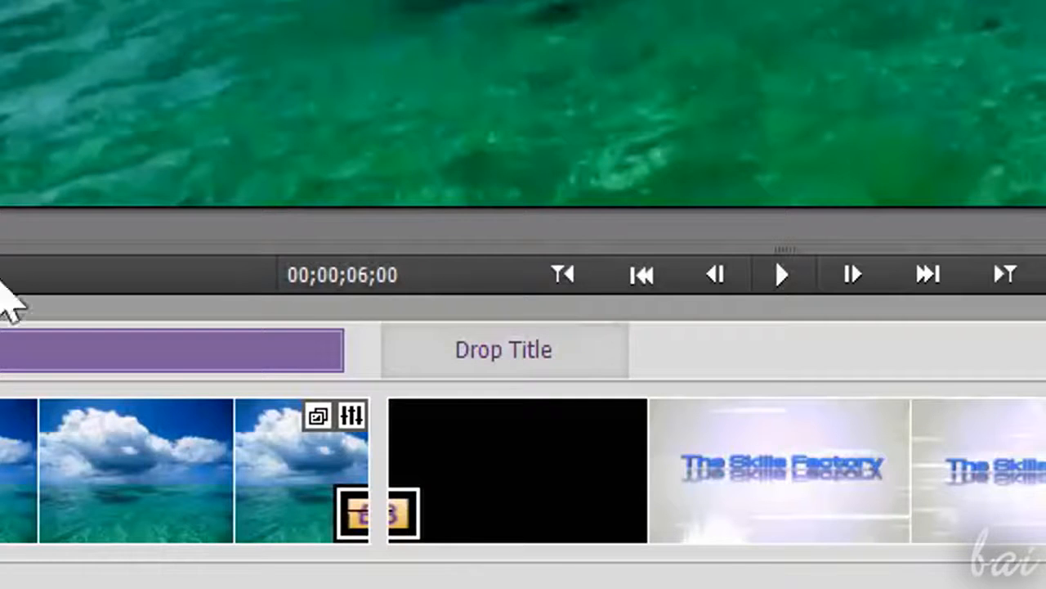
pyautogui.click(444, 425)
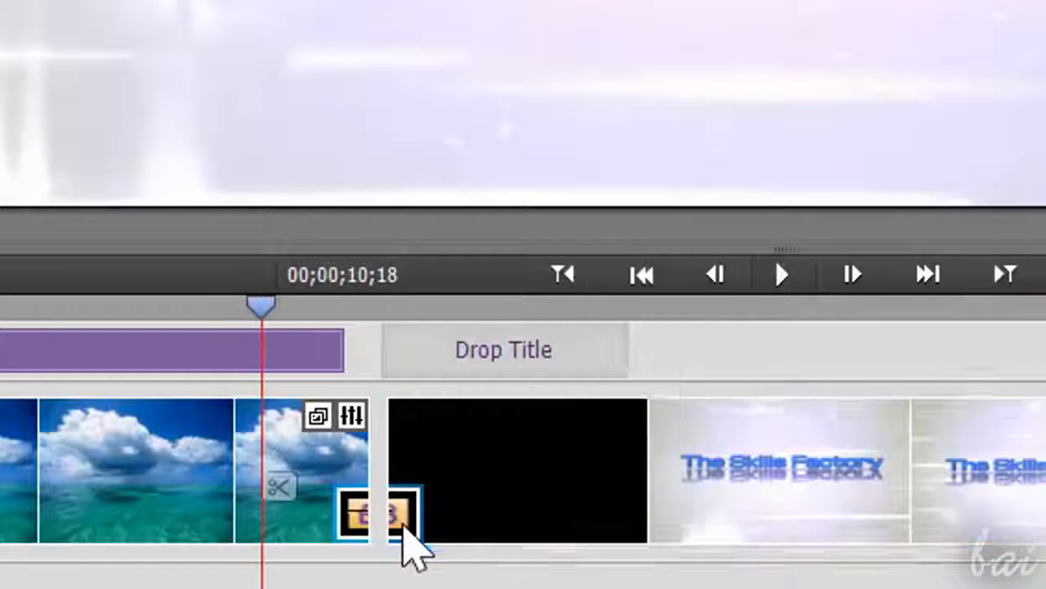
pyautogui.click(401, 533)
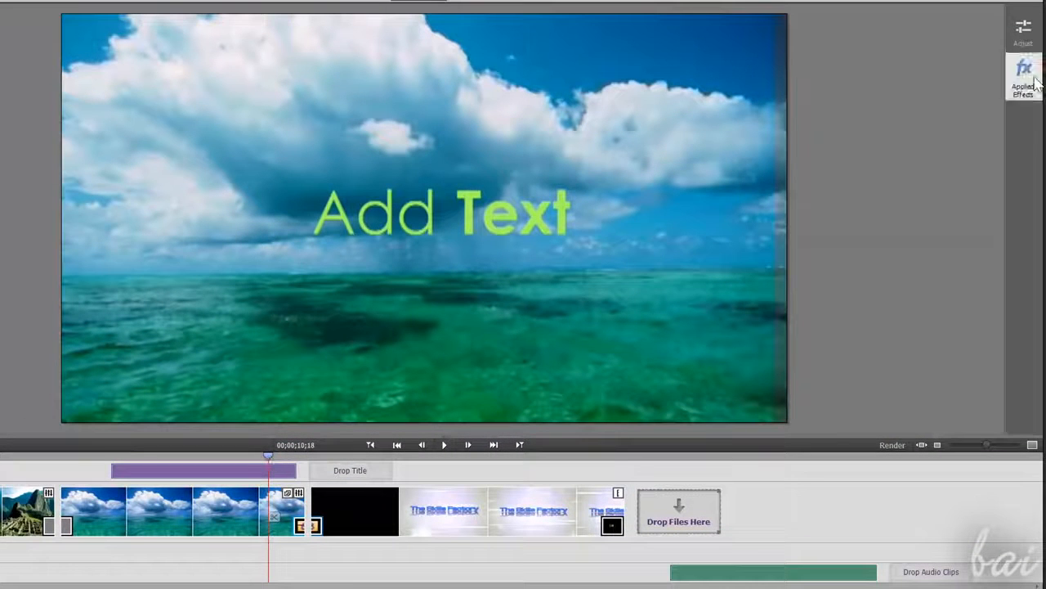
# Step: Select the ocean clip and display its applied effects
pyautogui.click(1030, 90)
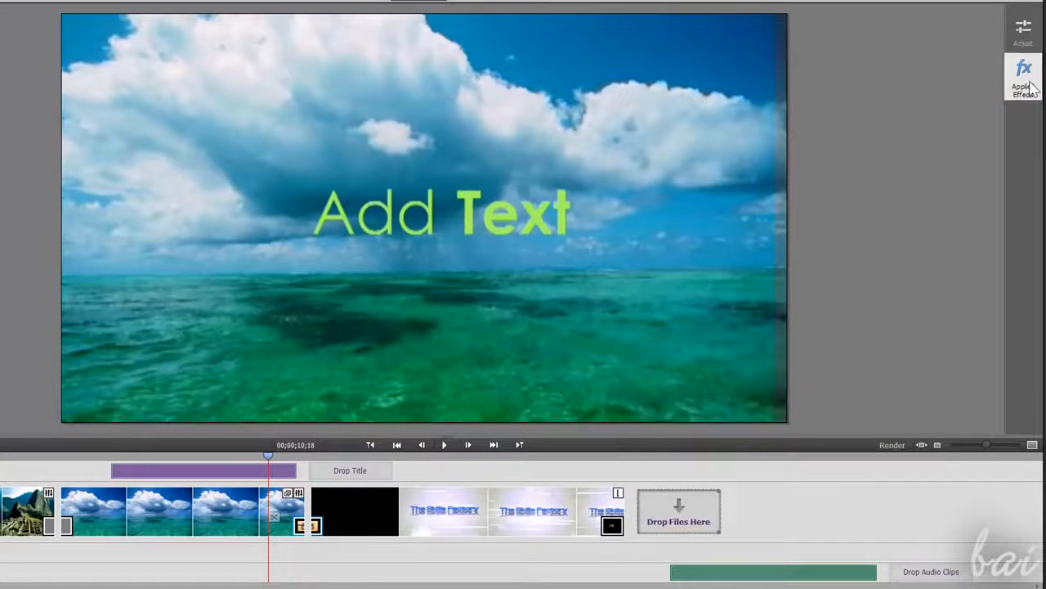
pyautogui.click(158, 512)
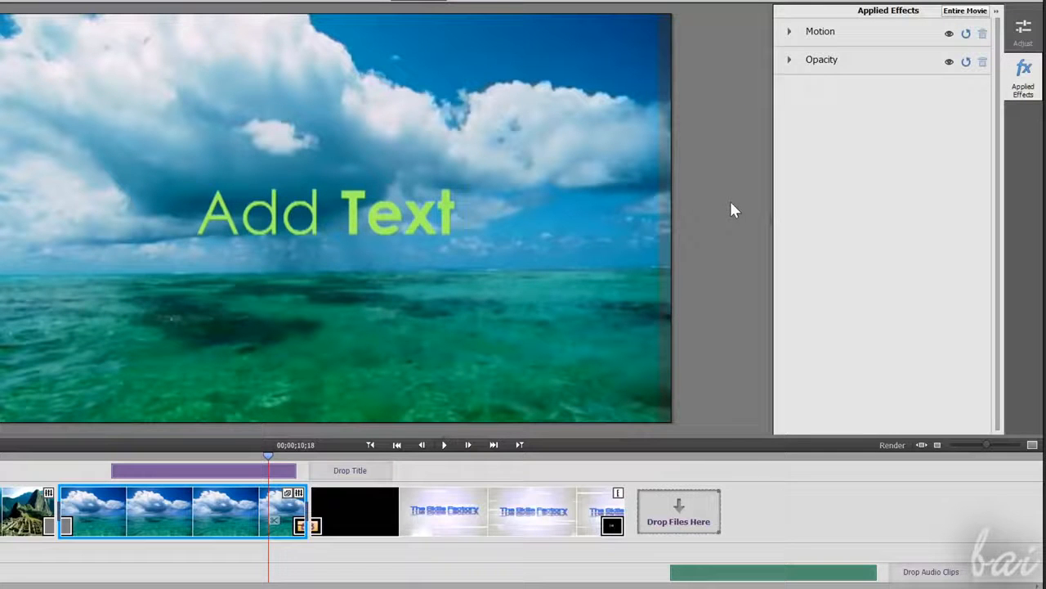
pyautogui.click(391, 515)
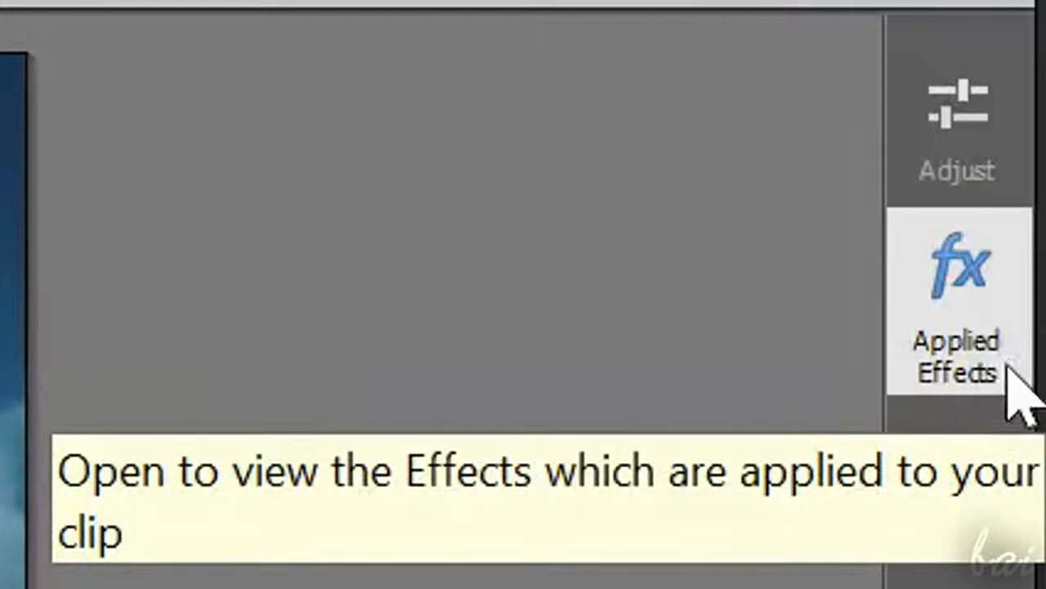
pyautogui.click(996, 349)
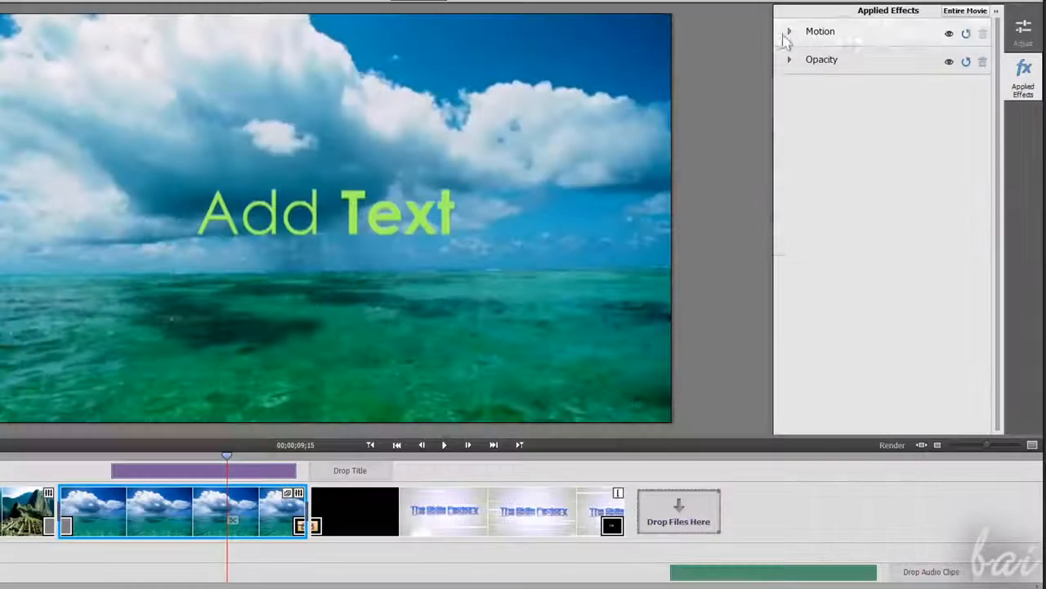
# Step: Move the ocean clip to position 1012, 306 in its Motion settings, try a slight rotation, and reset the rotation to 0
pyautogui.click(36, 125)
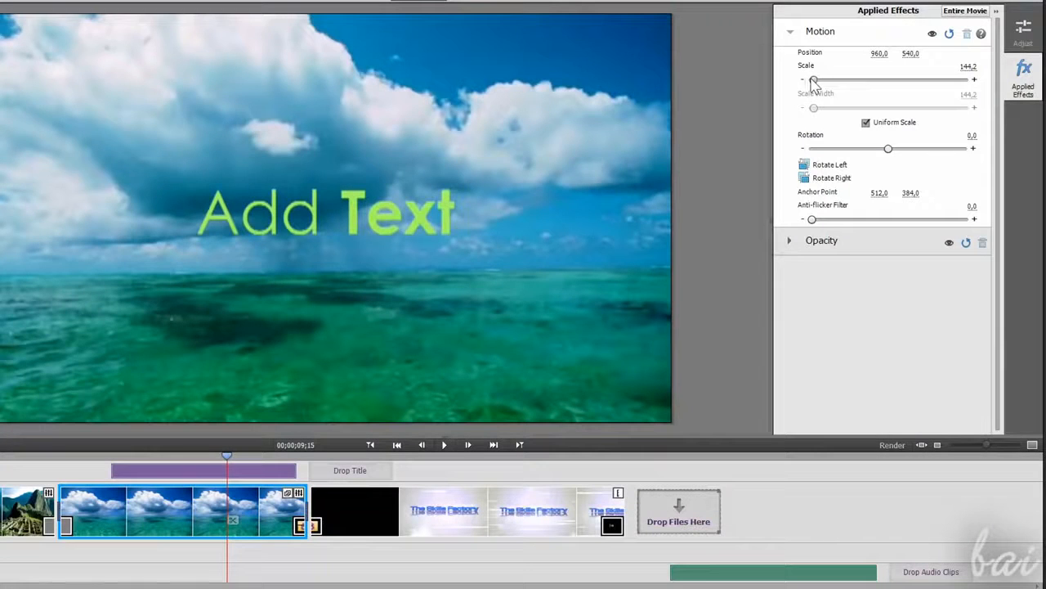
pyautogui.moveTo(911, 54); pyautogui.dragTo(720, 54)
pyautogui.moveTo(880, 54); pyautogui.dragTo(922, 54)
pyautogui.moveTo(889, 150); pyautogui.dragTo(883, 149)
pyautogui.click(967, 137)
pyautogui.write('0')
pyautogui.press('Return')
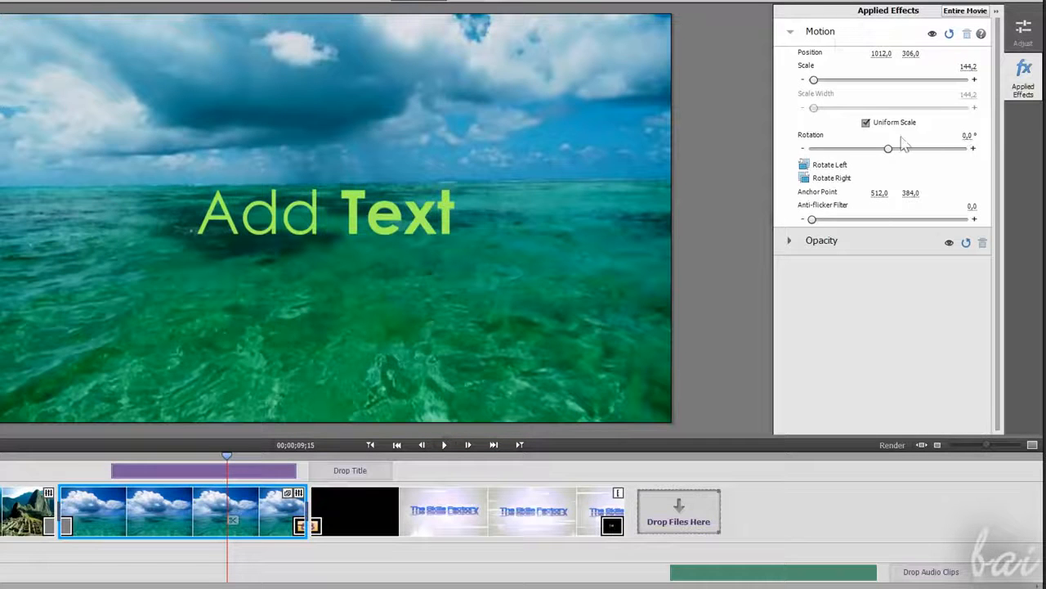
# Step: Open the ocean clip's Opacity settings and adjust its opacity level
pyautogui.click(792, 33)
pyautogui.click(792, 62)
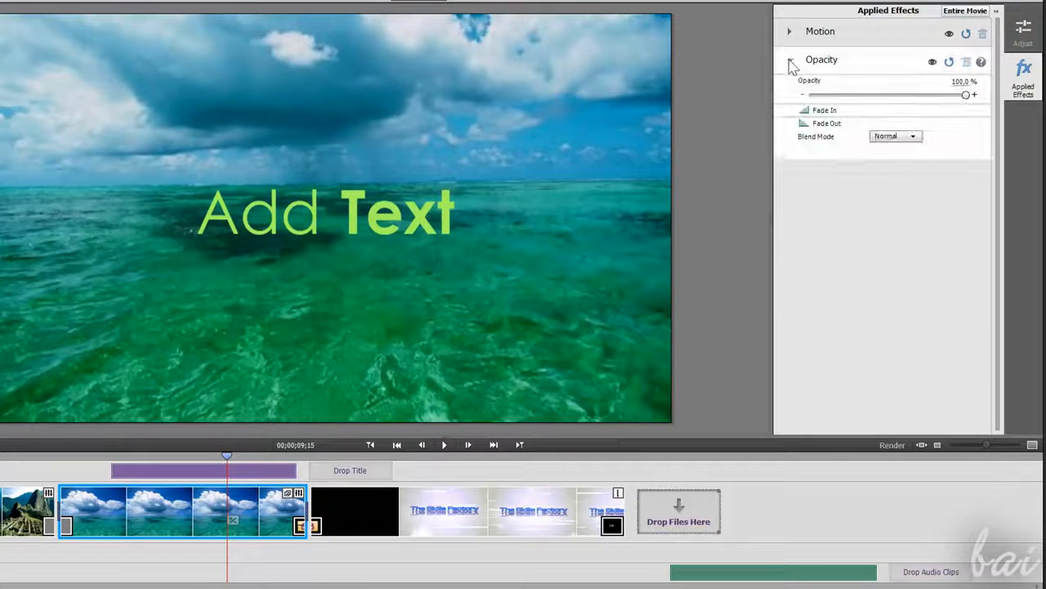
pyautogui.moveTo(970, 97); pyautogui.dragTo(950, 105)
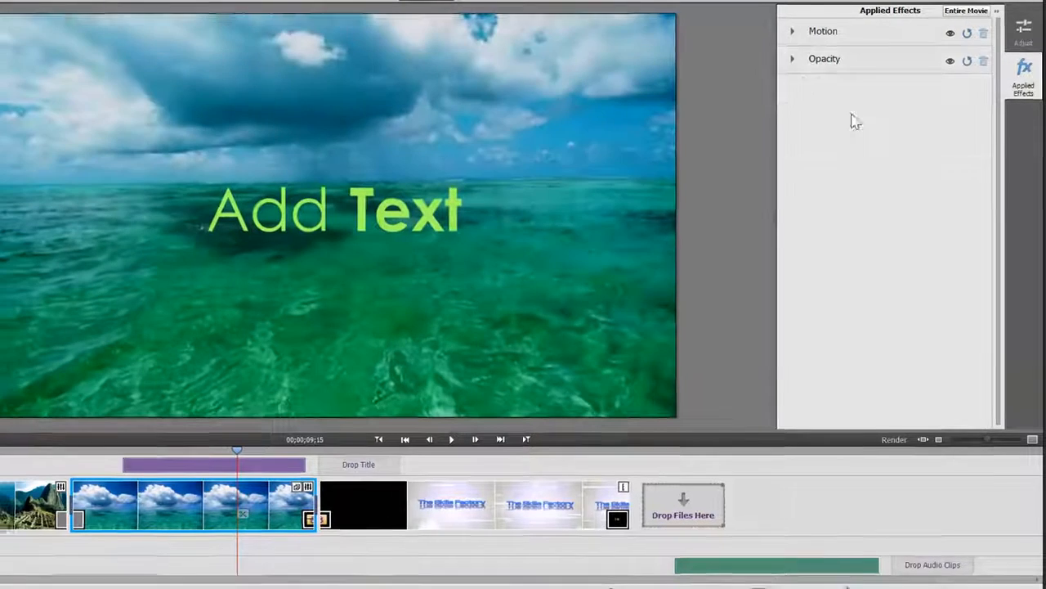
# Step: Apply the Gaussian Blur video effect to the ocean clip and set its blurriness to about 20.6
pyautogui.click(894, 580)
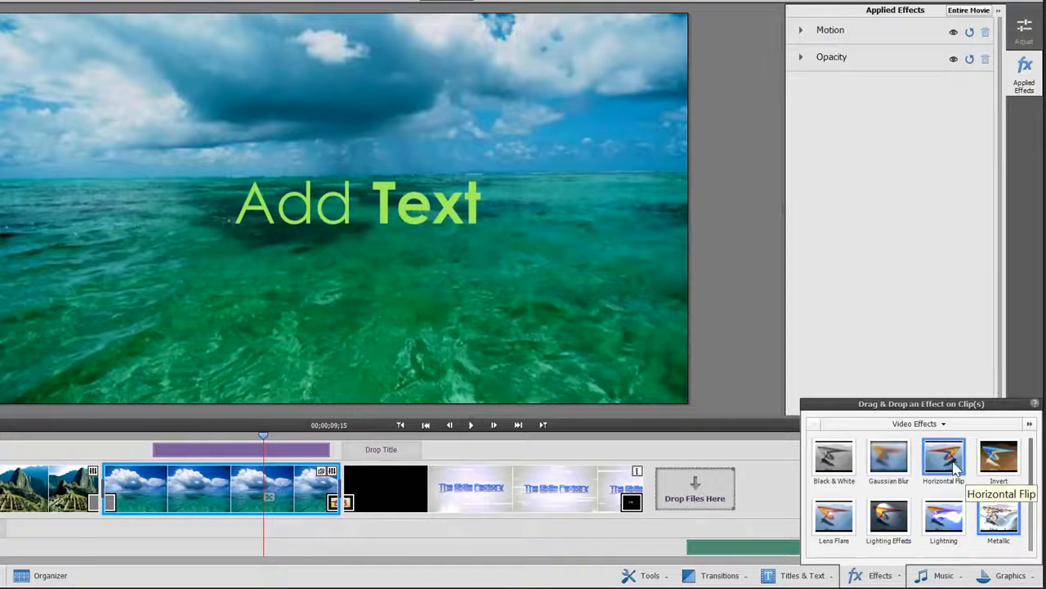
pyautogui.moveTo(895, 463); pyautogui.dragTo(614, 409)
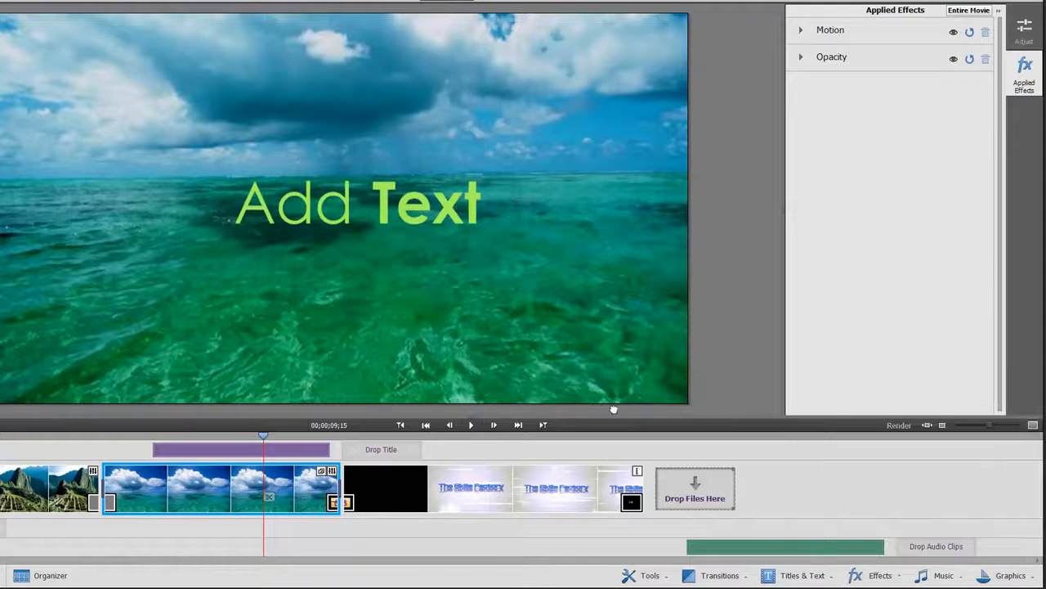
pyautogui.moveTo(221, 488); pyautogui.dragTo(221, 490)
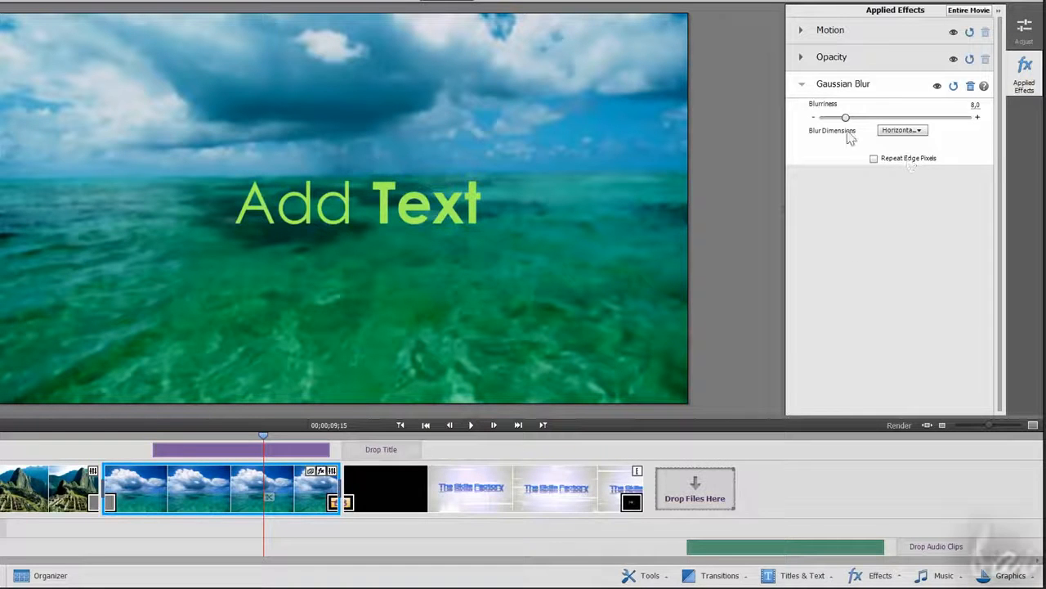
pyautogui.moveTo(917, 119); pyautogui.dragTo(950, 121)
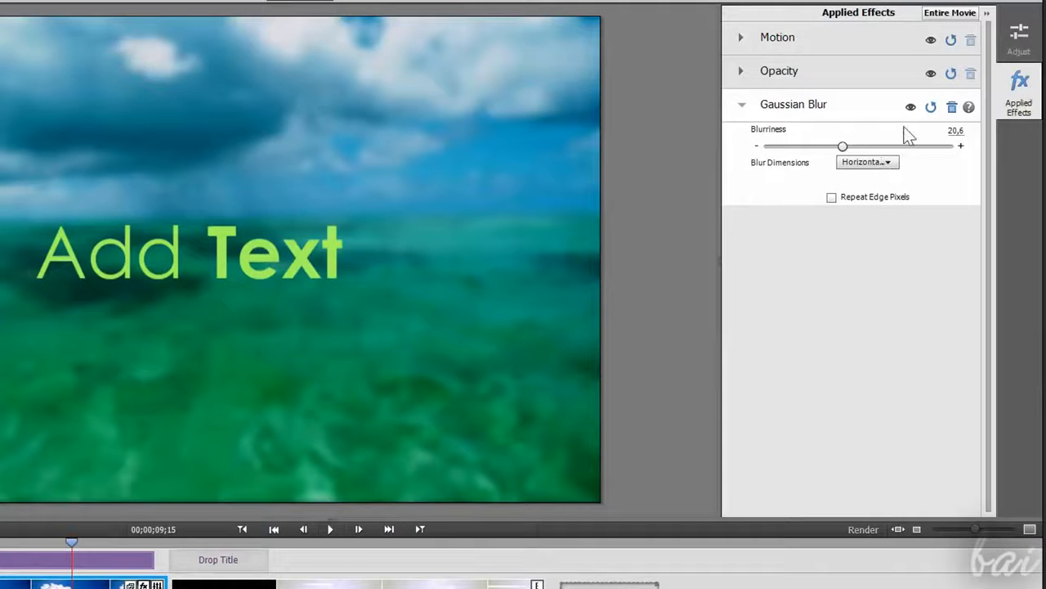
# Step: Compare the ocean clip with and without Gaussian Blur, reset the effect's settings, and remove the effect from the clip
pyautogui.click(914, 109)
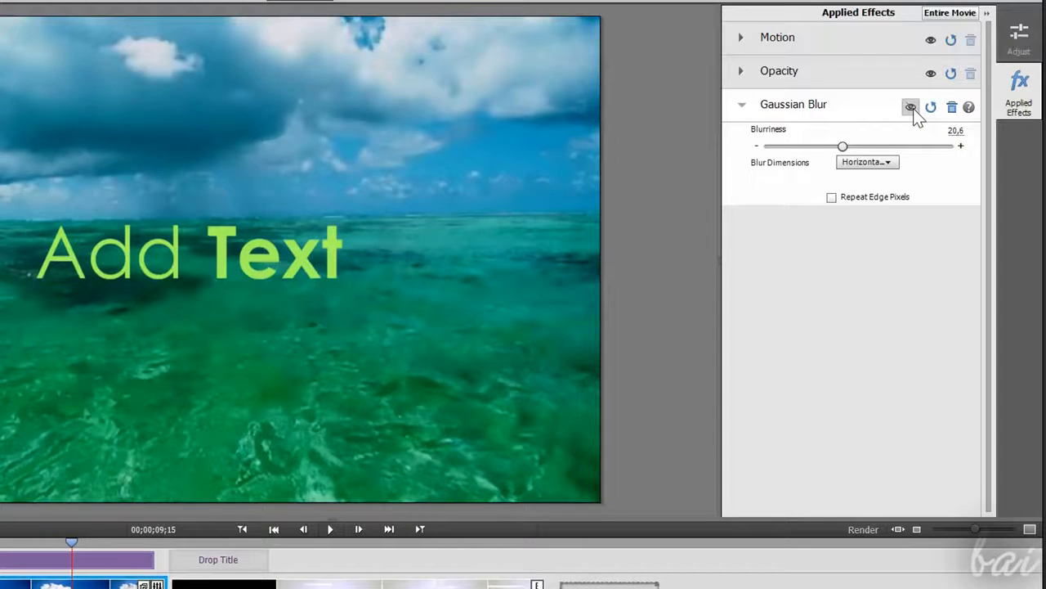
pyautogui.click(913, 108)
pyautogui.click(932, 109)
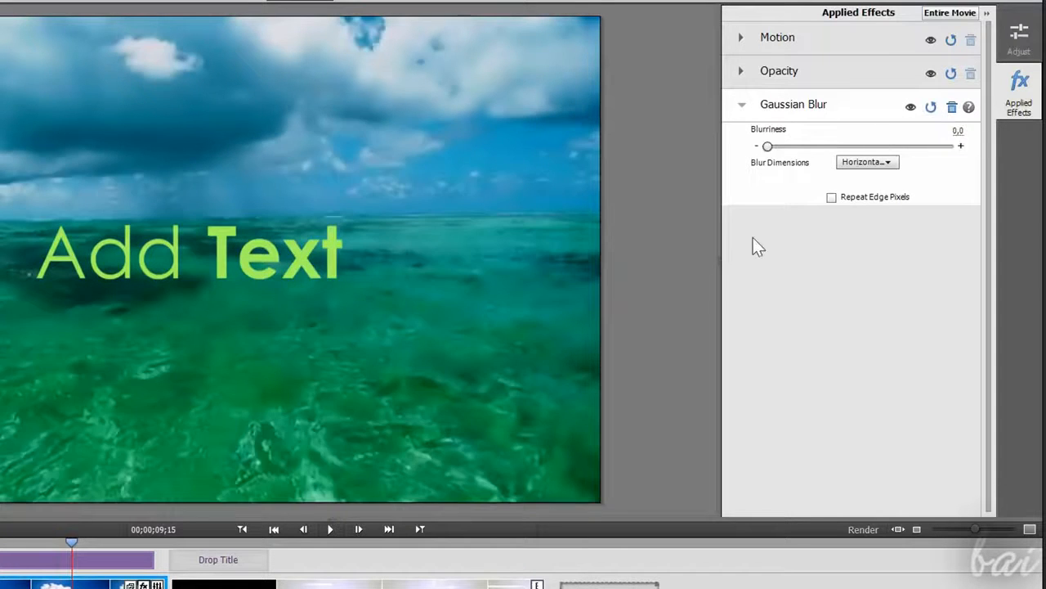
pyautogui.click(953, 108)
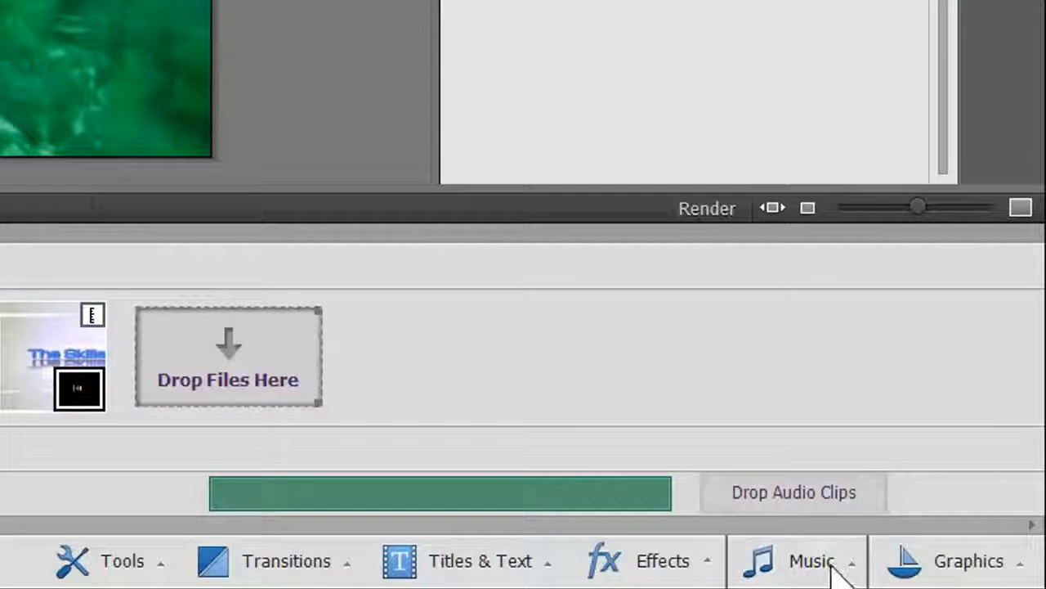
# Step: Browse the Ambient music scores and the available graphics such as Fire, Steam and Stars-HD
pyautogui.click(836, 569)
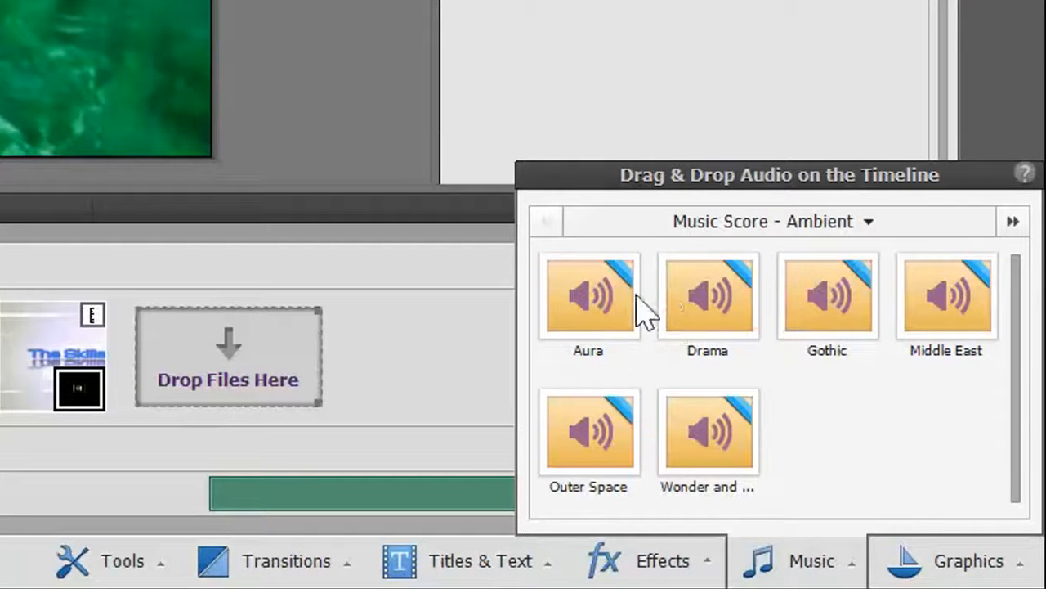
pyautogui.click(930, 567)
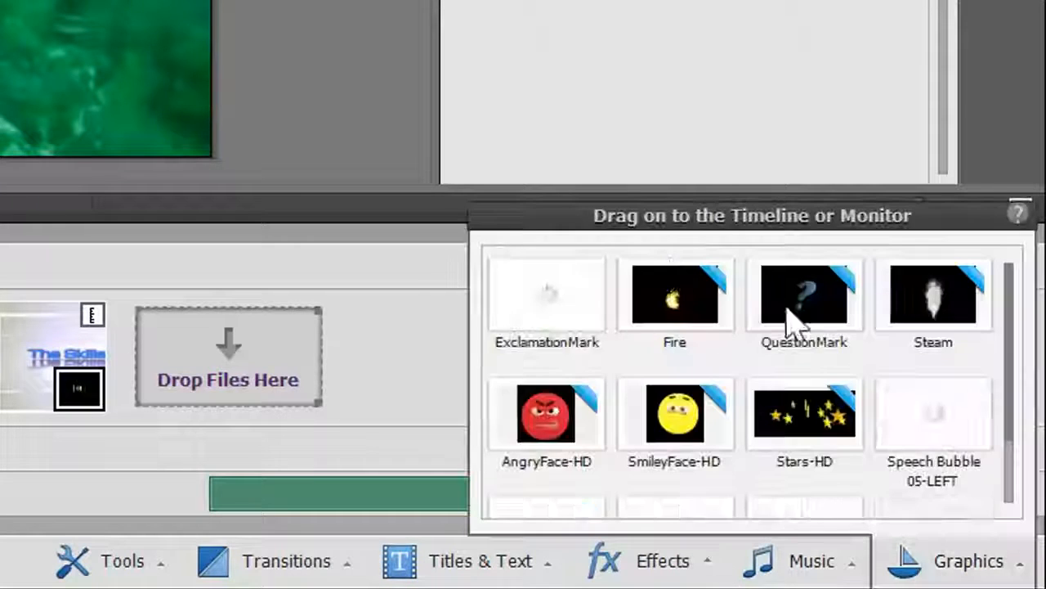
pyautogui.scroll(-3, 820, 435)
pyautogui.click(373, 323)
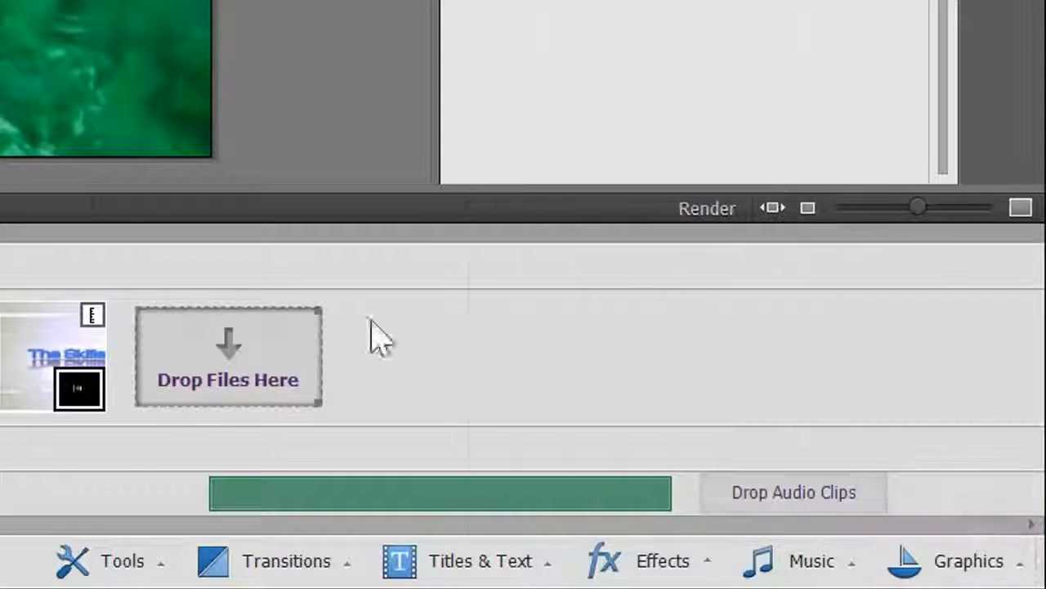
# Step: Explore the Freeze Frame and Pan & Zoom tools, scrubbing through the clip in the Pan & Zoom timeline
pyautogui.click(147, 566)
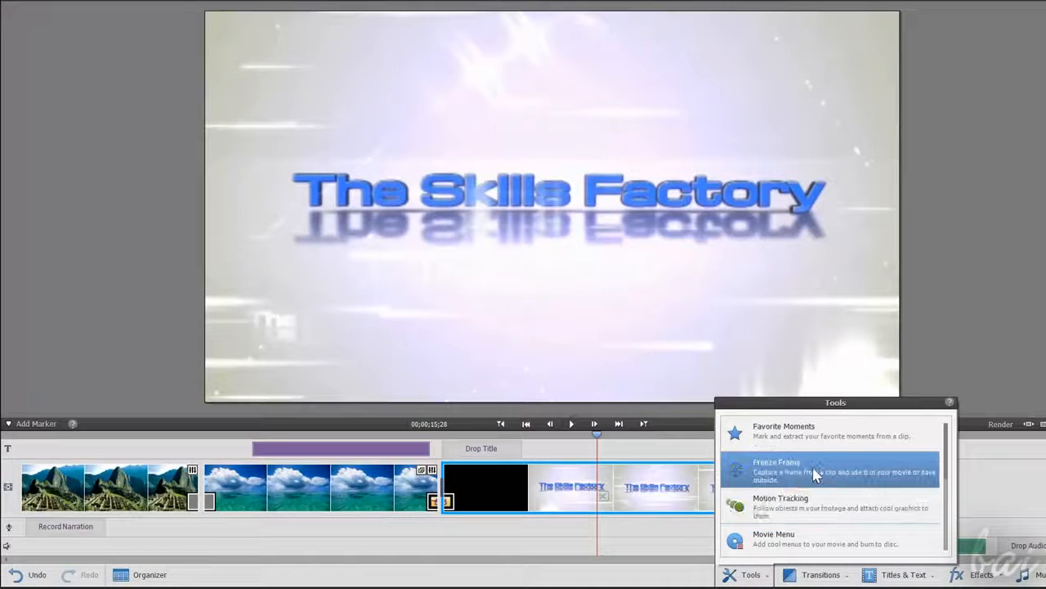
pyautogui.click(820, 476)
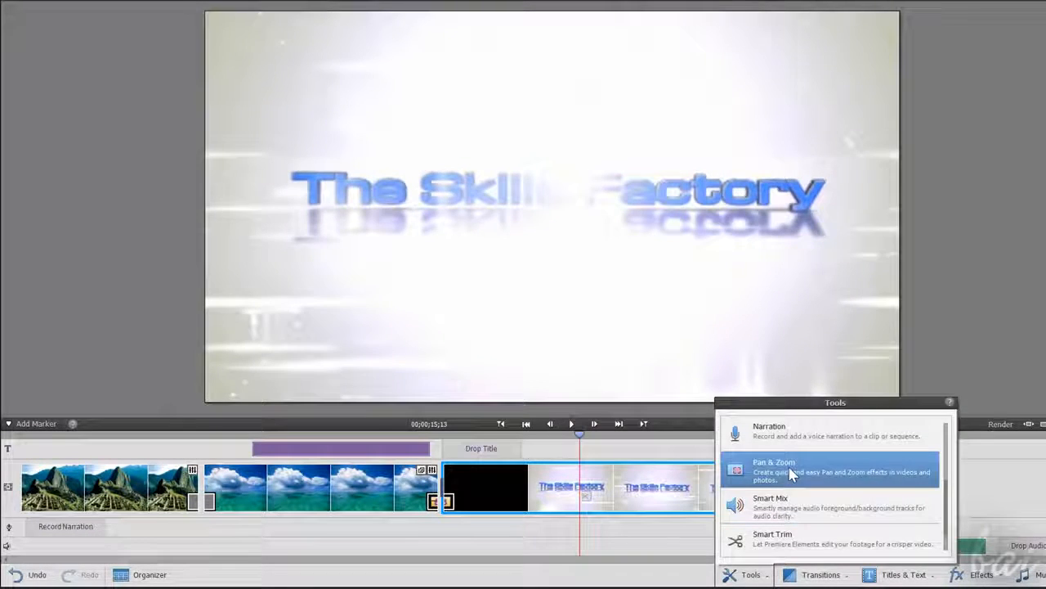
pyautogui.click(791, 477)
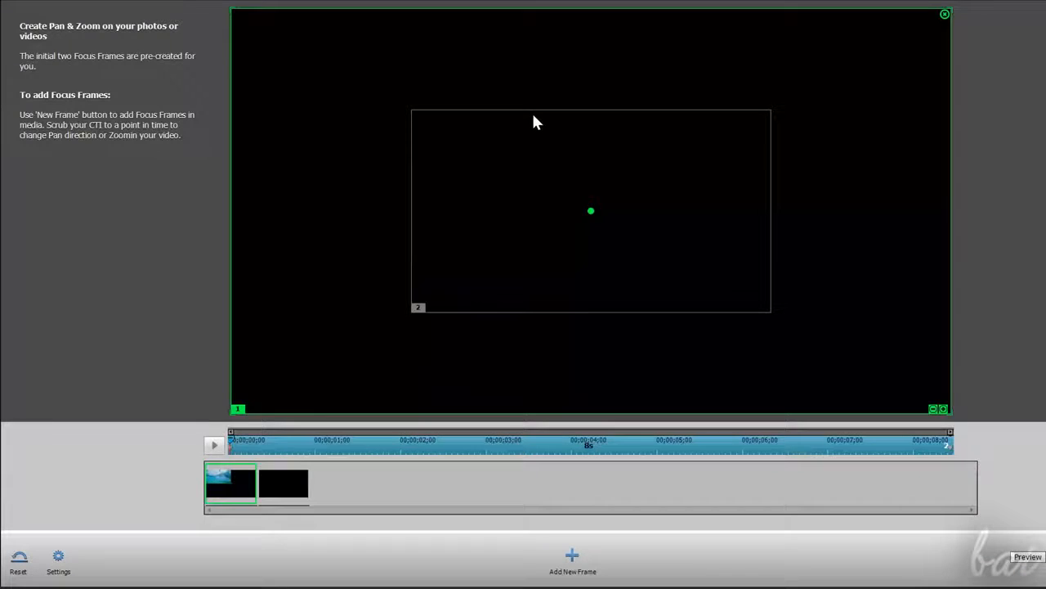
pyautogui.moveTo(233, 436); pyautogui.dragTo(689, 428)
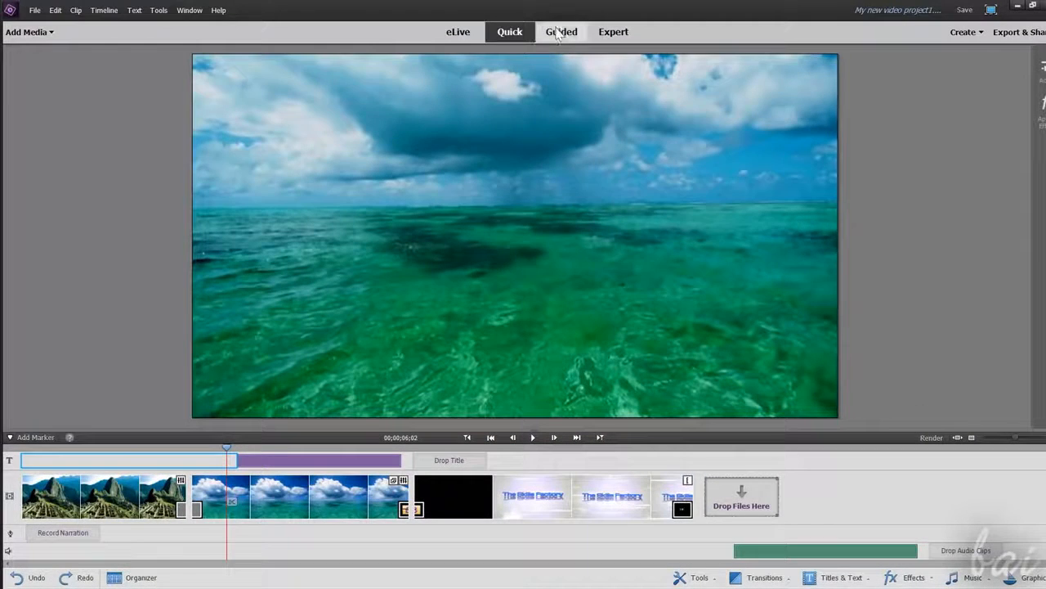
# Step: Browse the guided edits, start the one on adding titles to the movie, and advance to its first instruction
pyautogui.click(570, 38)
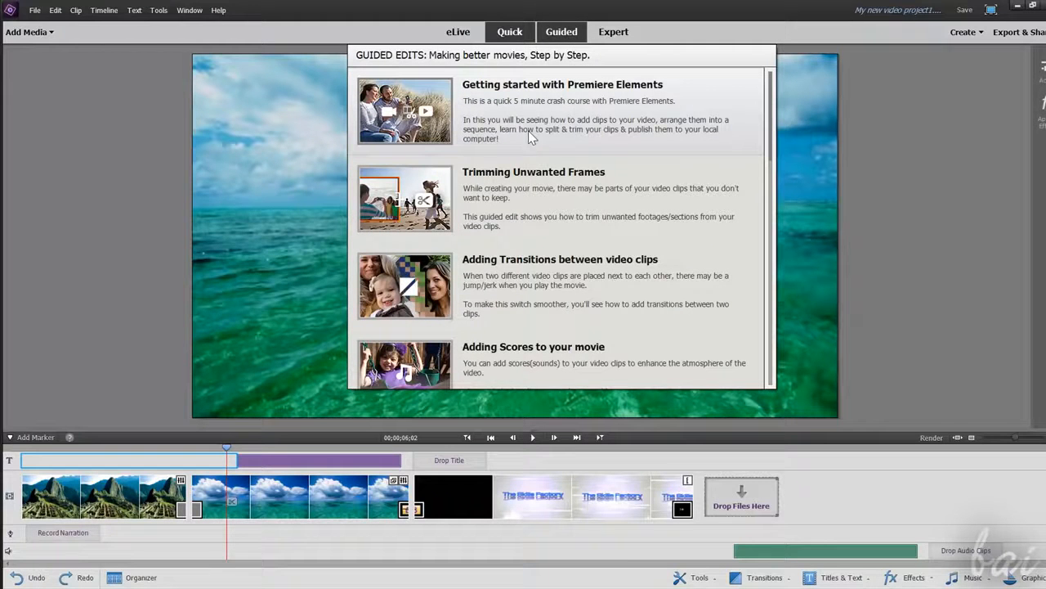
pyautogui.scroll(-5, 562, 147)
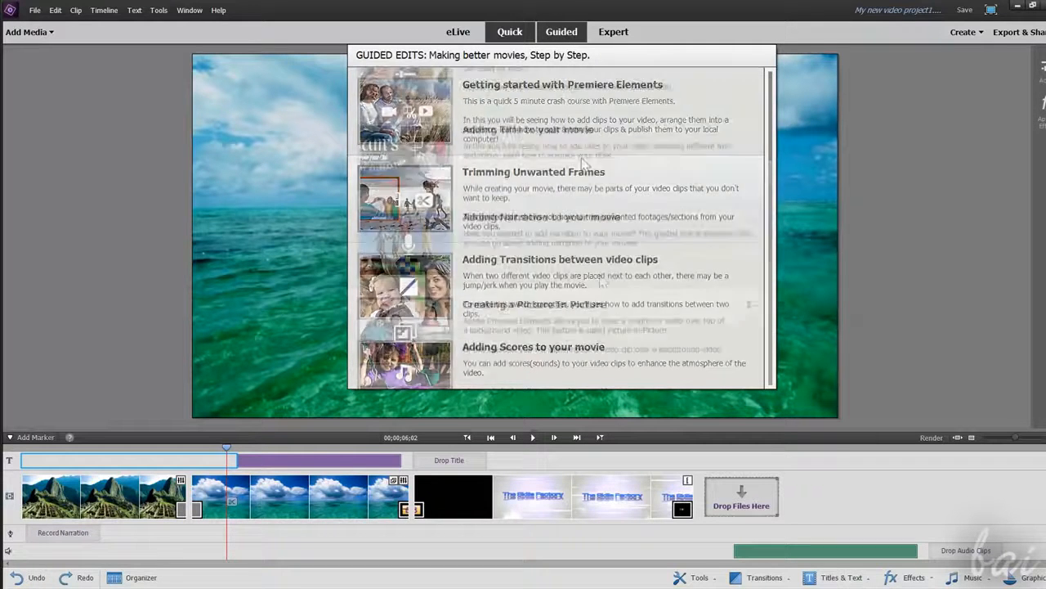
pyautogui.scroll(1, 579, 249)
pyautogui.click(558, 223)
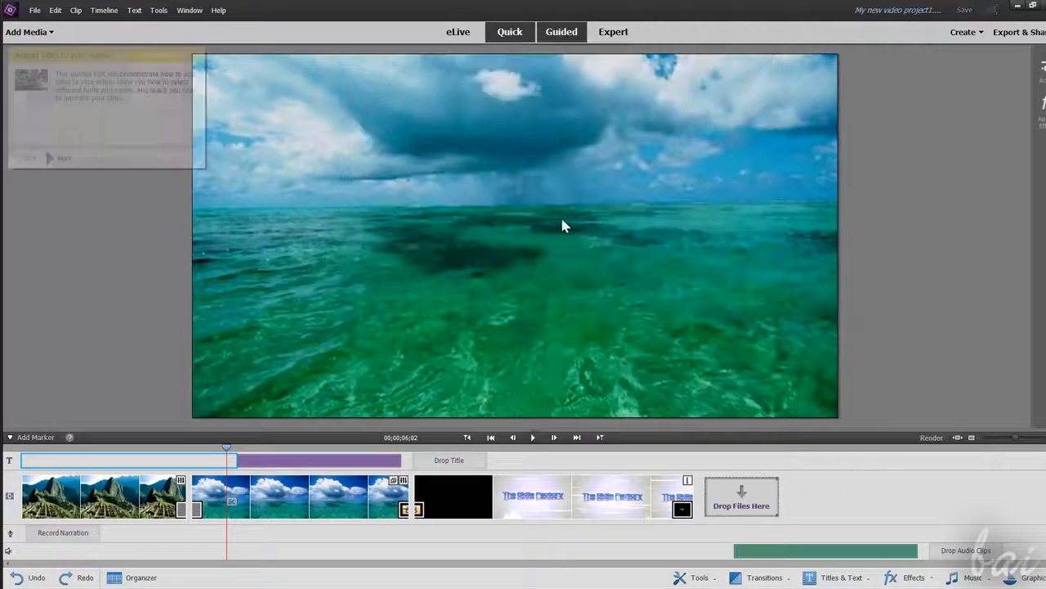
pyautogui.click(67, 158)
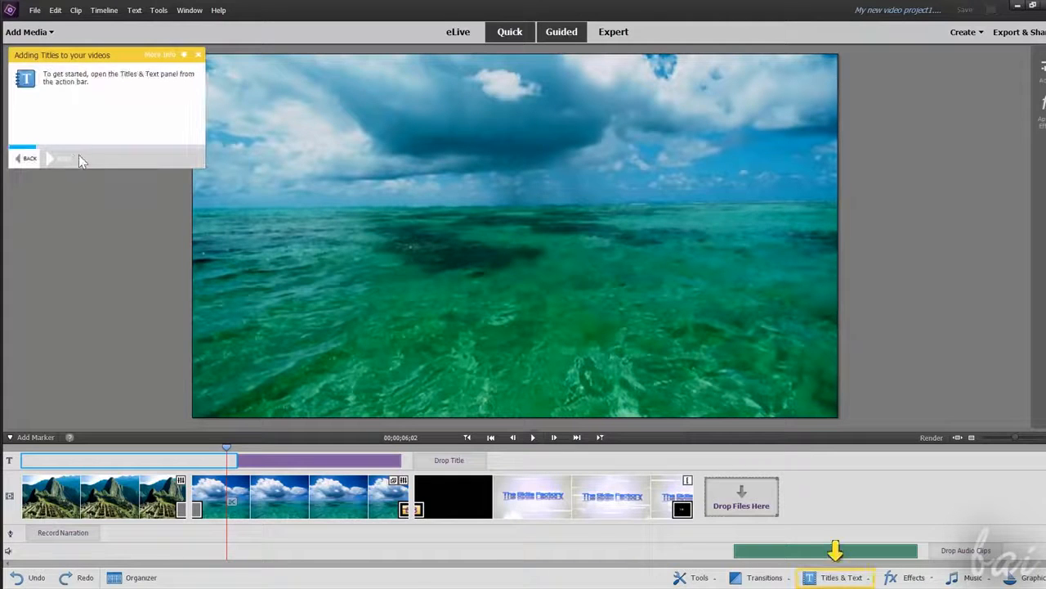
# Step: Place the Default Text title from Classic Titles - General over the intro clip and cut that title from the timeline
pyautogui.click(840, 577)
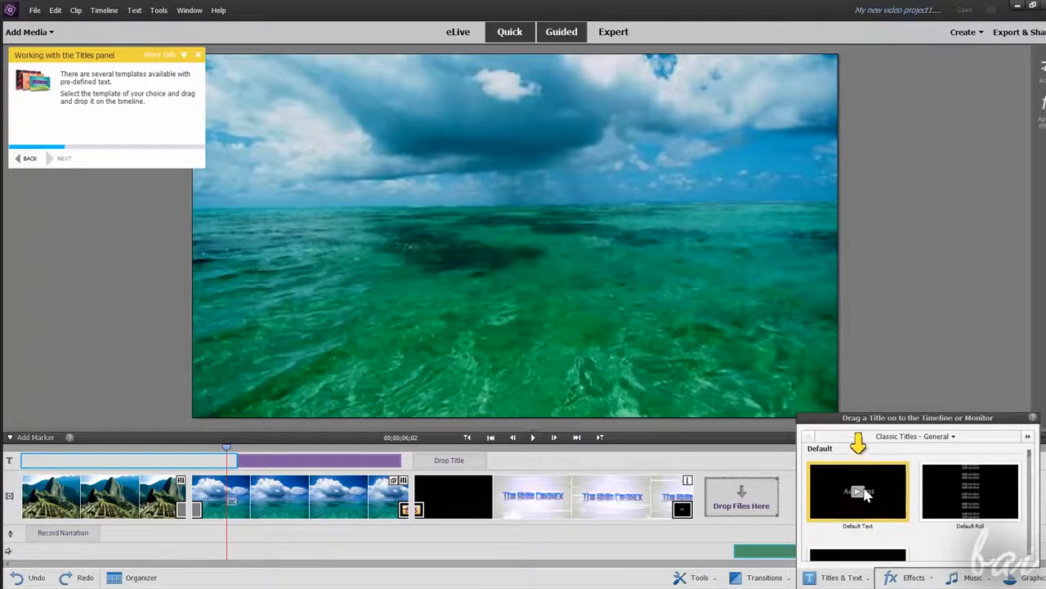
pyautogui.moveTo(853, 506); pyautogui.dragTo(639, 313)
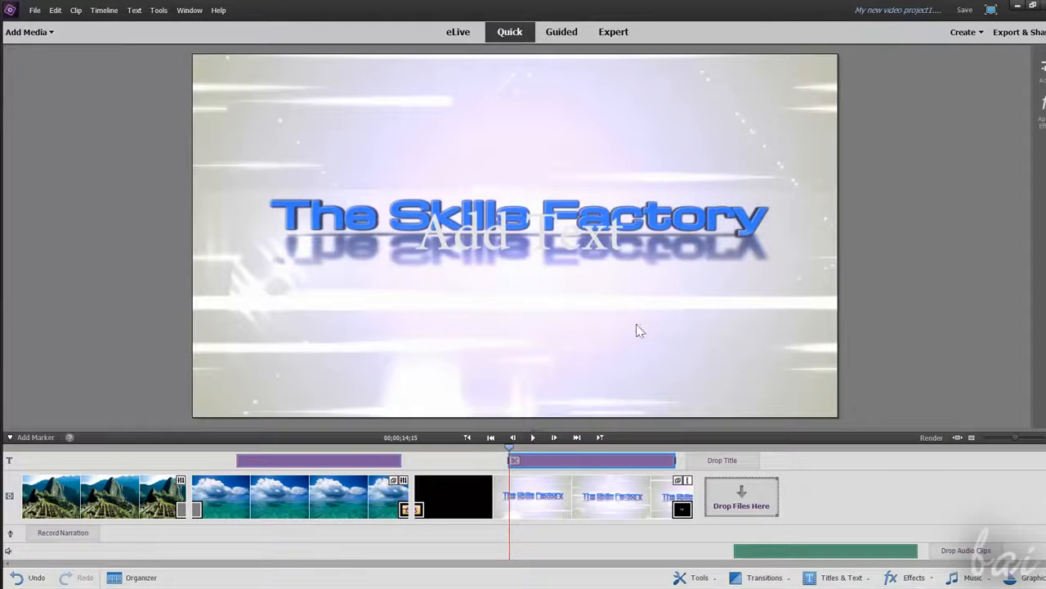
pyautogui.rightClick(585, 464)
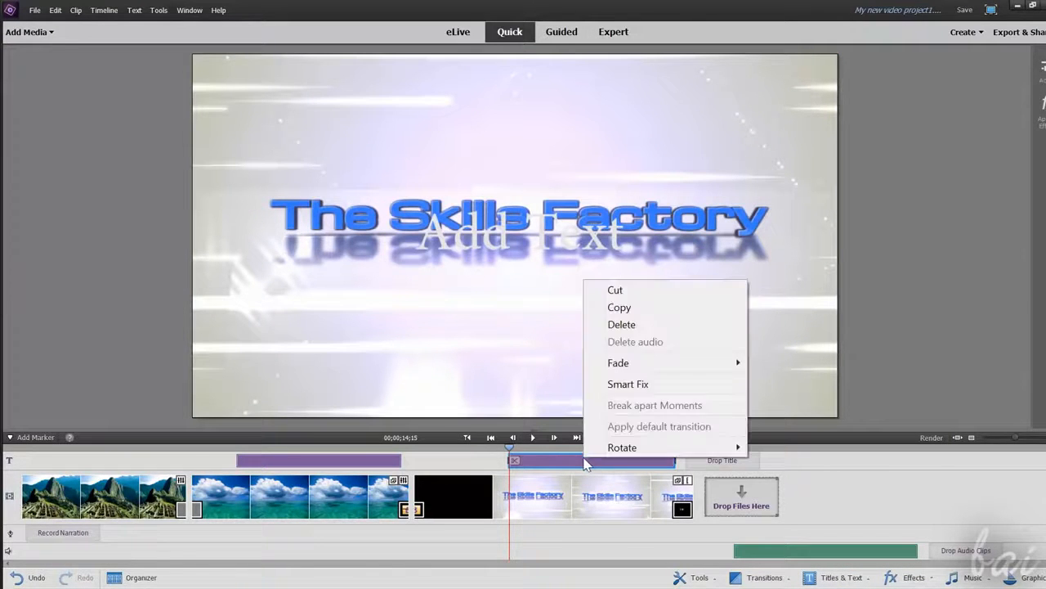
pyautogui.click(605, 292)
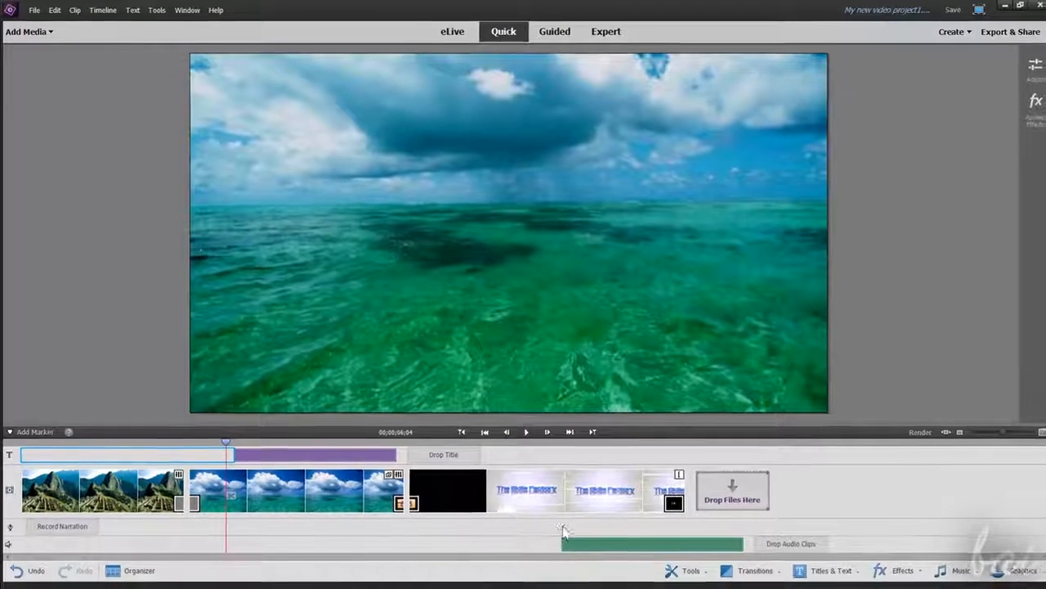
# Step: Switch to the Expert workspace and scrub the timeline across the photos, the title and the intro clip
pyautogui.click(601, 31)
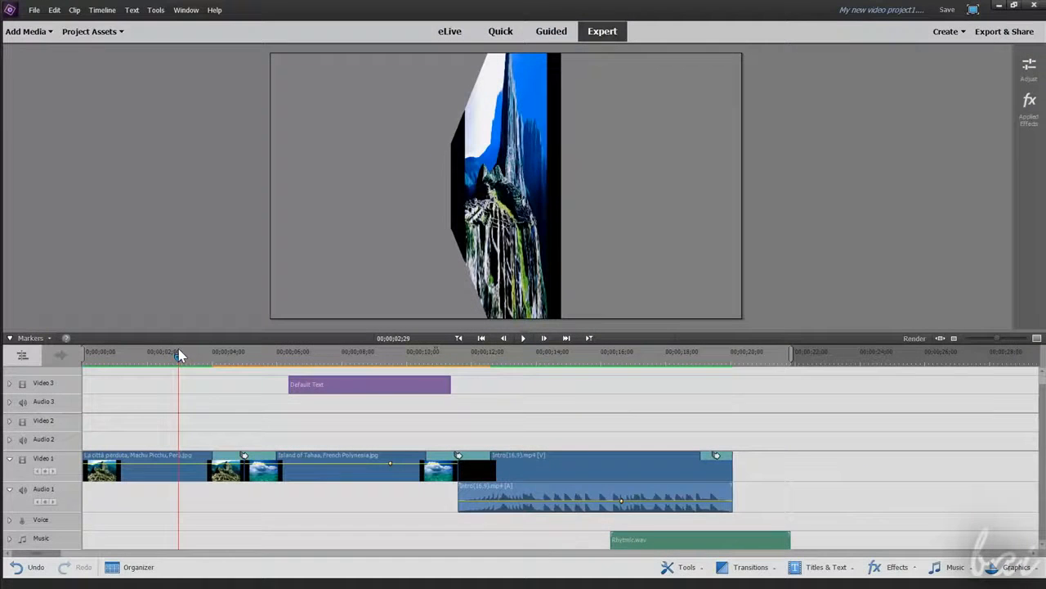
pyautogui.moveTo(178, 350); pyautogui.dragTo(193, 362)
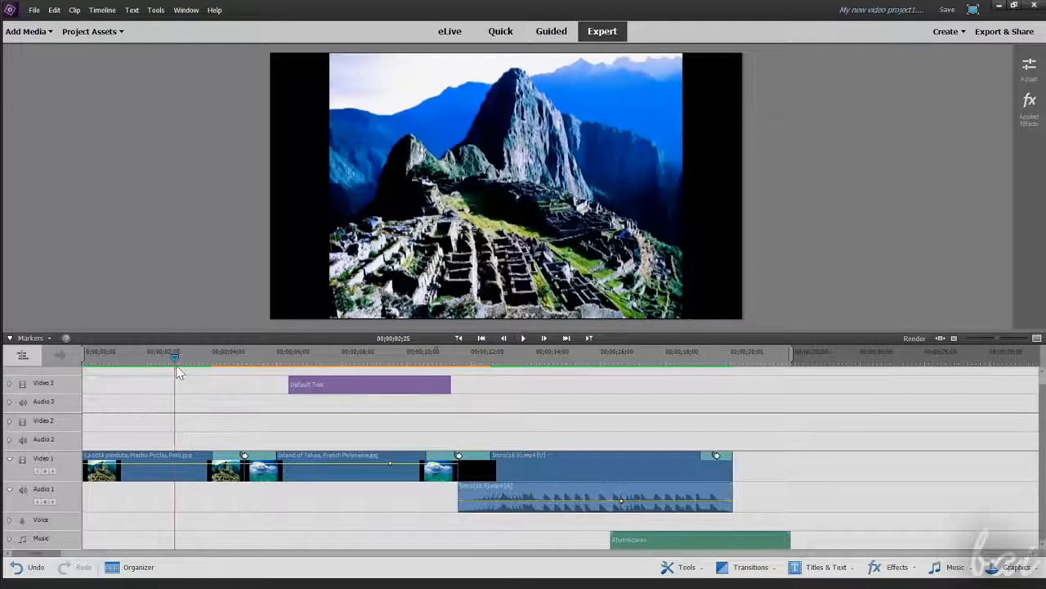
pyautogui.moveTo(217, 366); pyautogui.dragTo(298, 382)
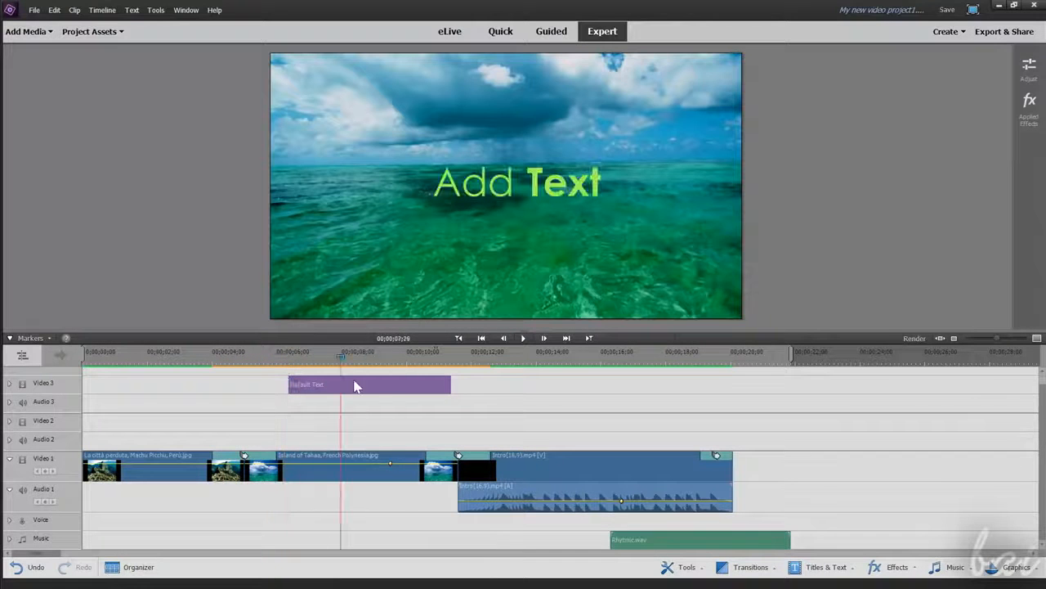
pyautogui.moveTo(440, 390); pyautogui.dragTo(607, 398)
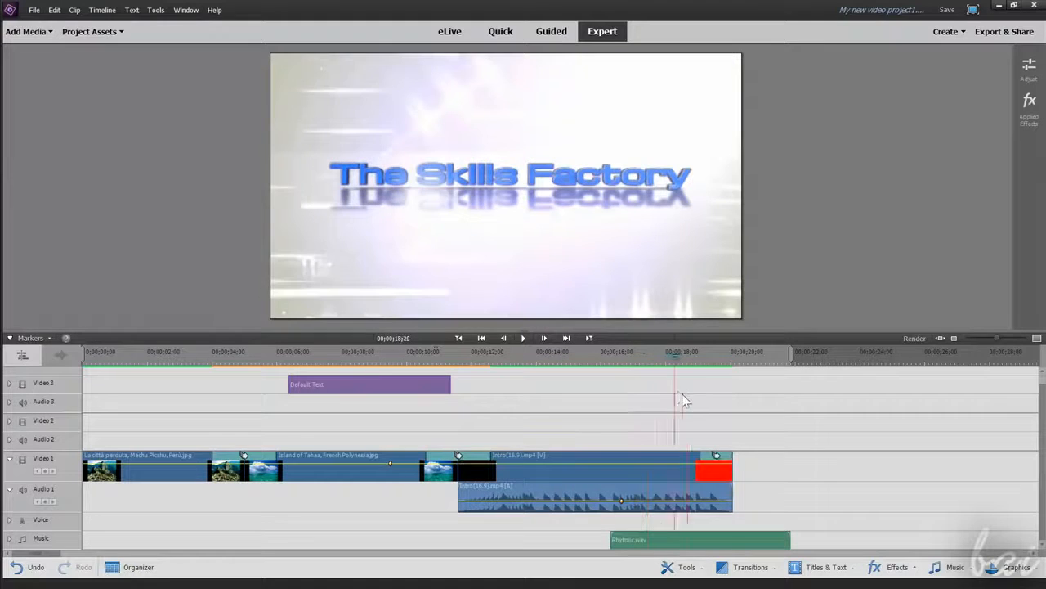
pyautogui.moveTo(685, 401); pyautogui.dragTo(497, 416)
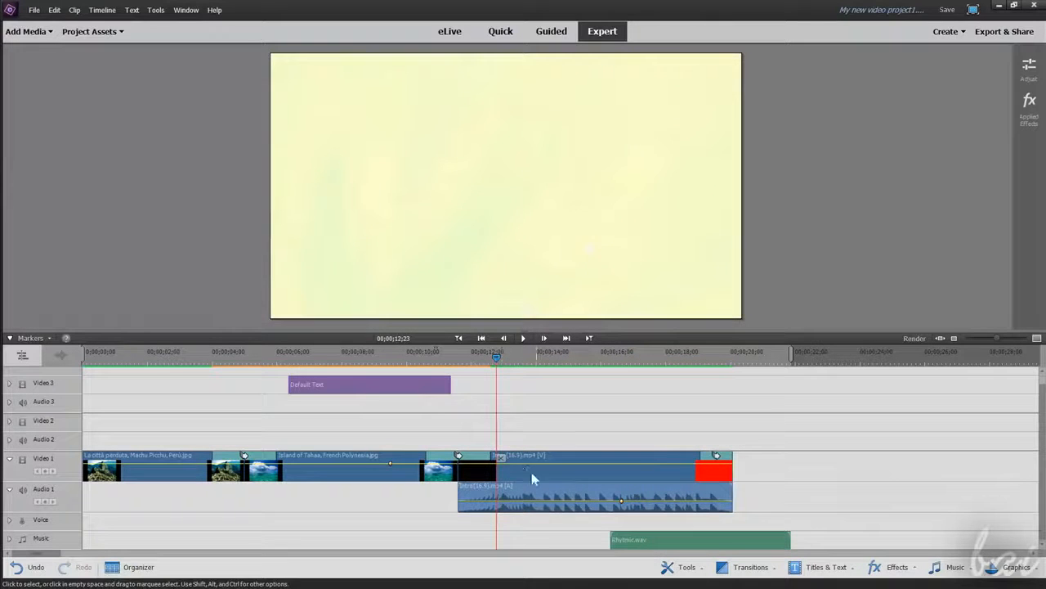
pyautogui.moveTo(494, 370); pyautogui.dragTo(367, 372)
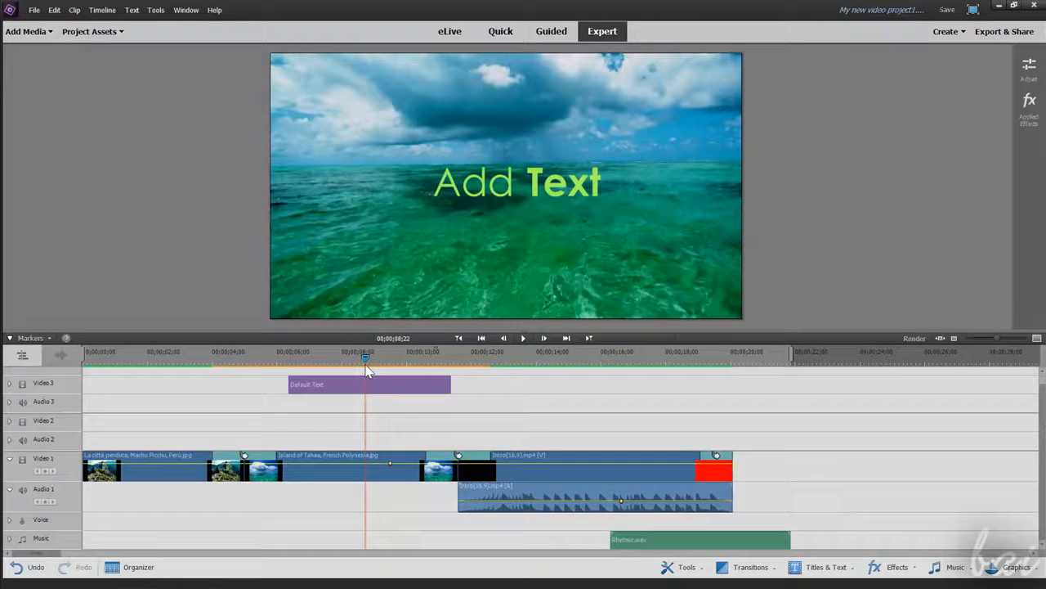
pyautogui.scroll(1, 189, 405)
pyautogui.scroll(-1, 188, 405)
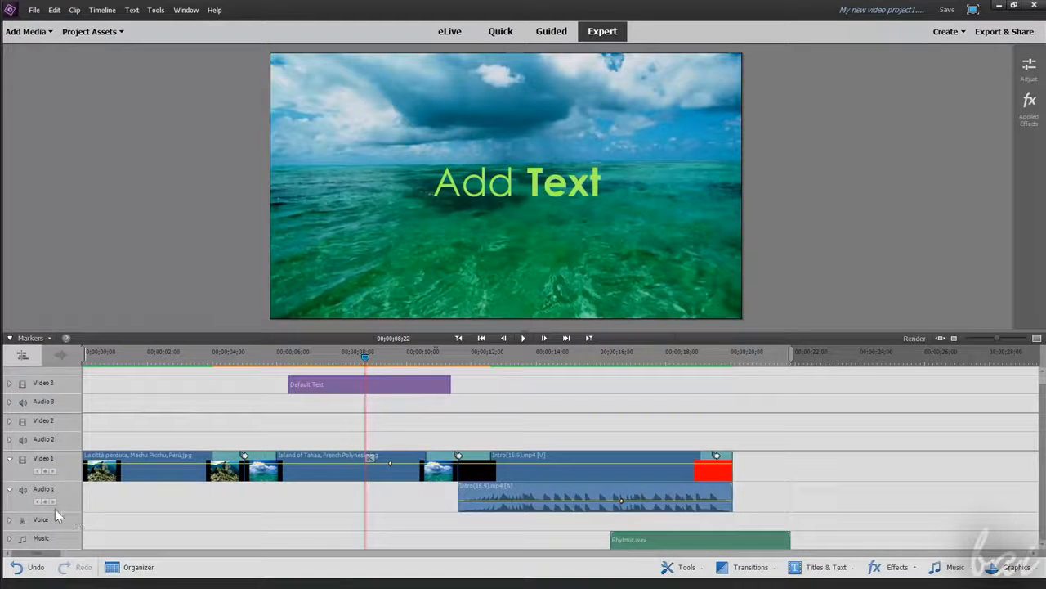
# Step: Show the available adjustments for the Intro(16.9).mp4 clip on the Video 1 track
pyautogui.click(1027, 72)
pyautogui.click(548, 473)
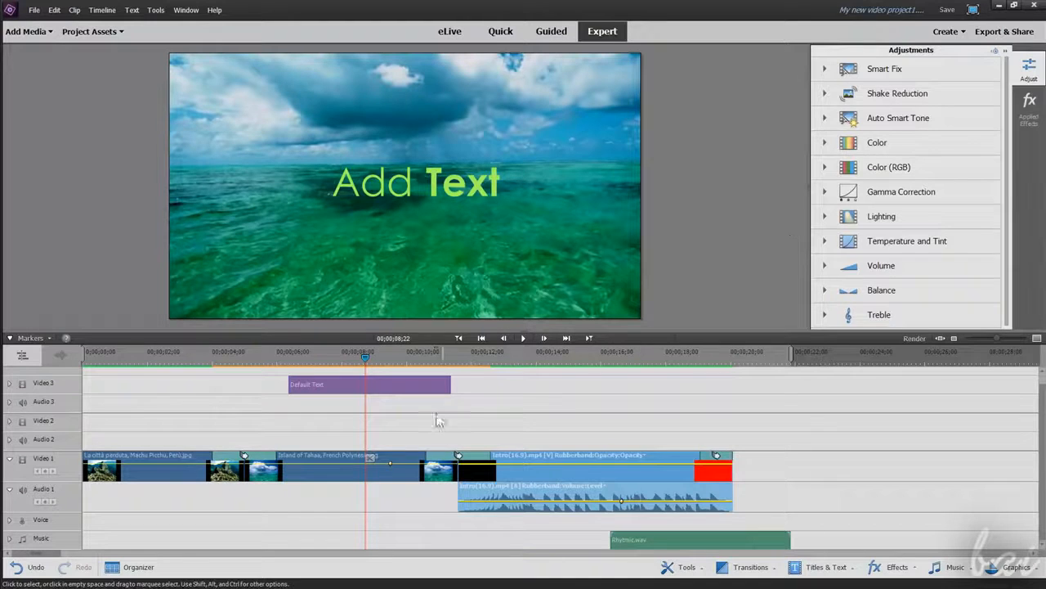
pyautogui.click(417, 485)
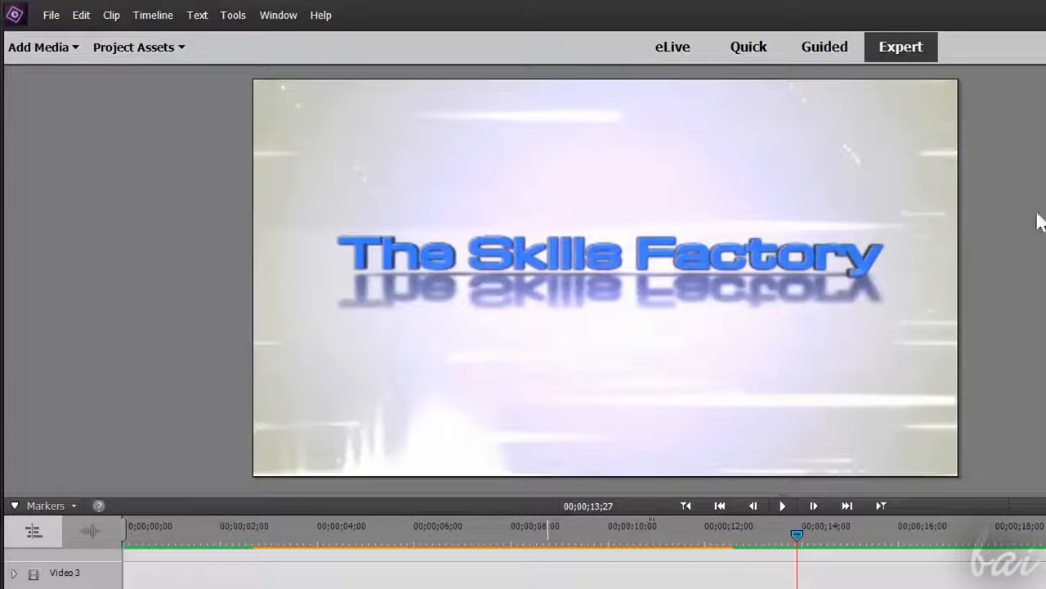
# Step: Open the Save As dialog for the project and browse to the Desktop folder
pyautogui.click(48, 17)
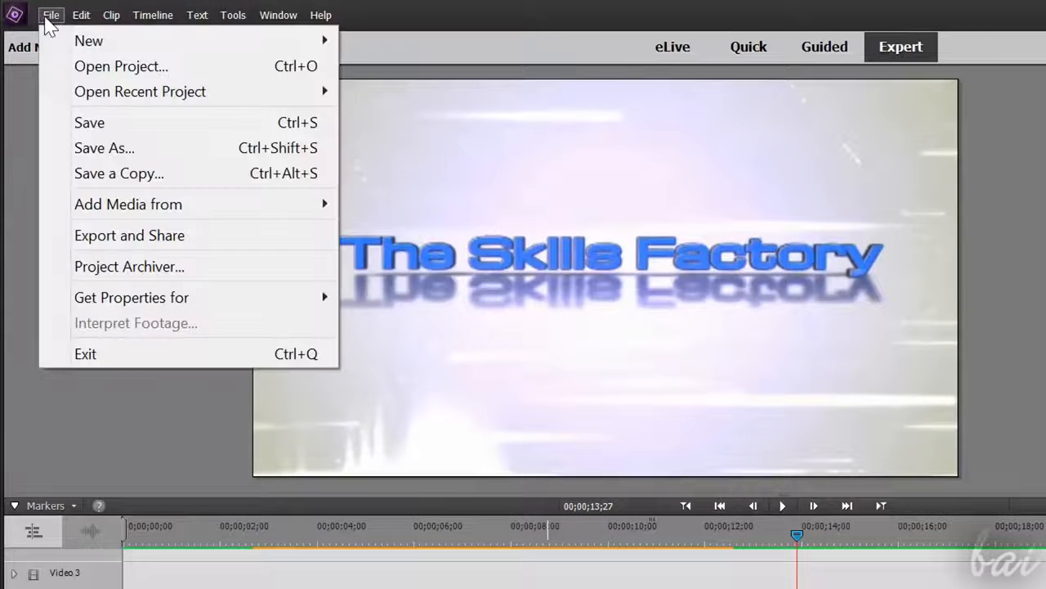
pyautogui.click(131, 149)
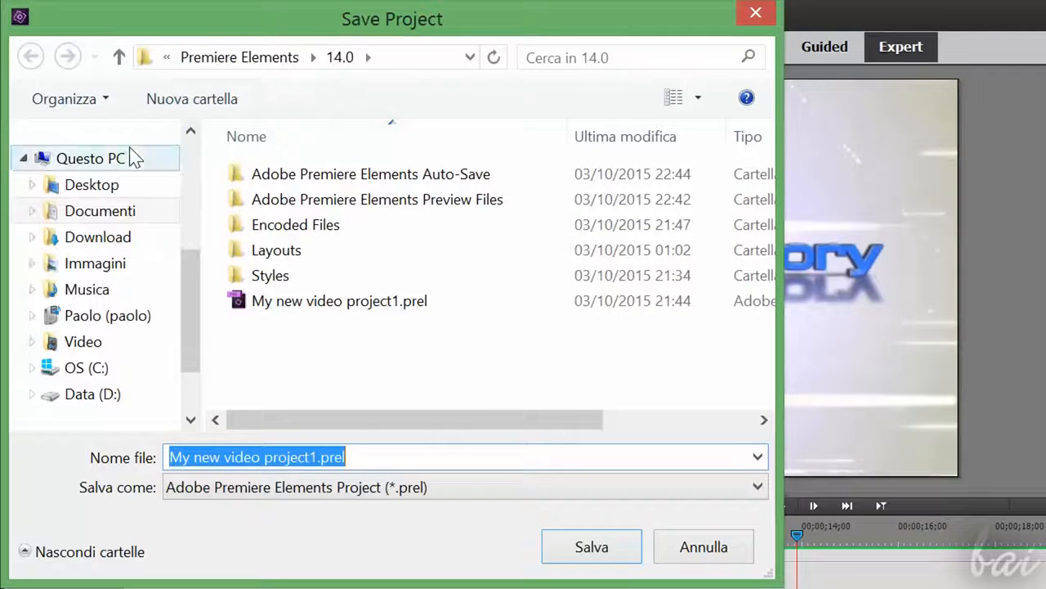
pyautogui.click(91, 185)
pyautogui.click(470, 389)
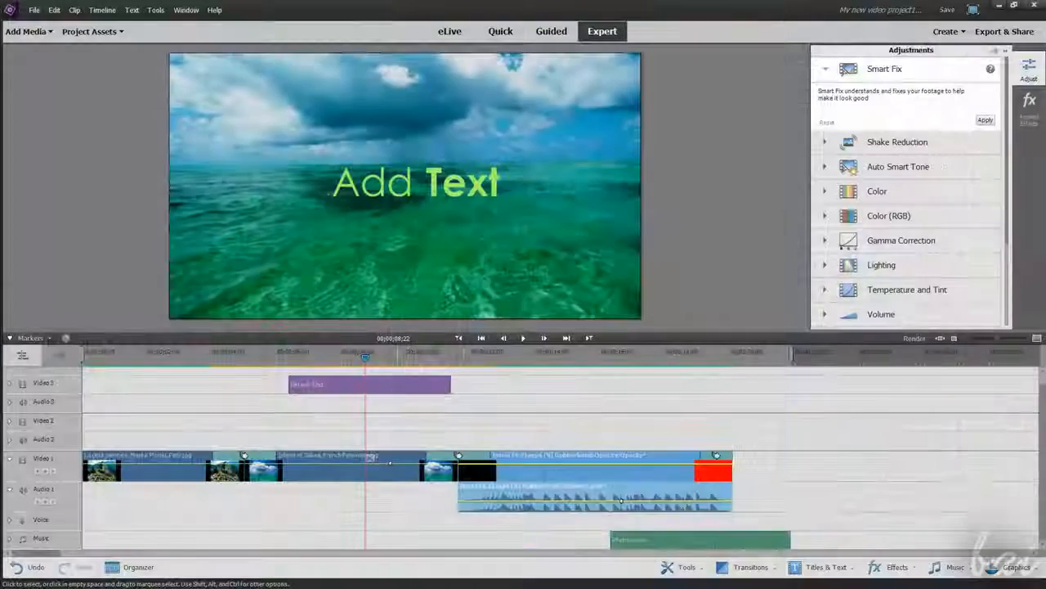
# Step: Move the Default Text title from Video 3 to the Video 2 track, starting at about 00;00;02;20
pyautogui.moveTo(397, 384); pyautogui.dragTo(278, 423)
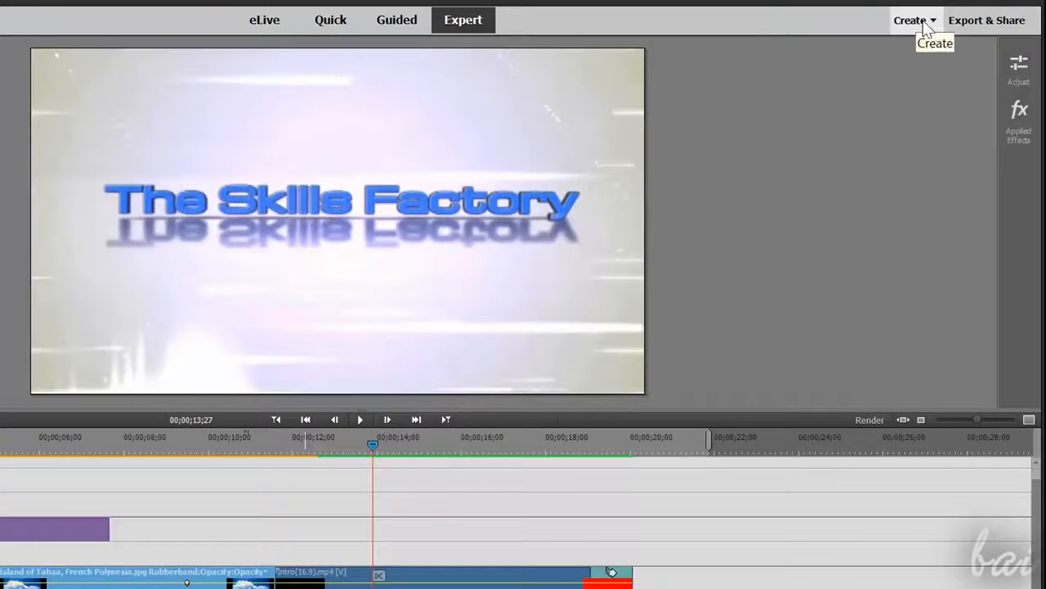
# Step: Examine the Video Story and Instant Movie creation options, and view the Quick Export and Devices export options
pyautogui.click(927, 29)
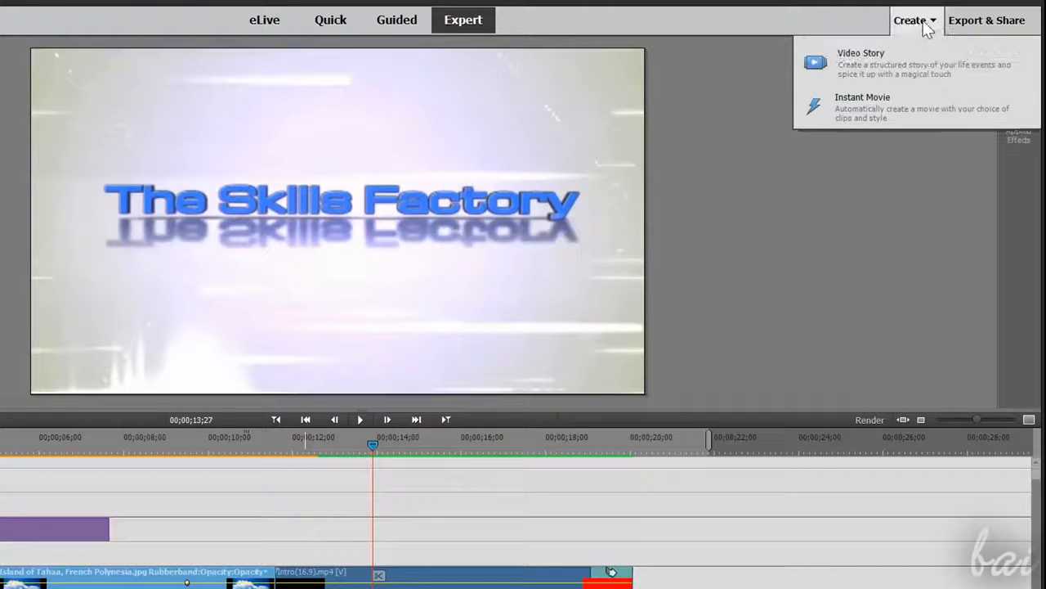
pyautogui.click(1007, 26)
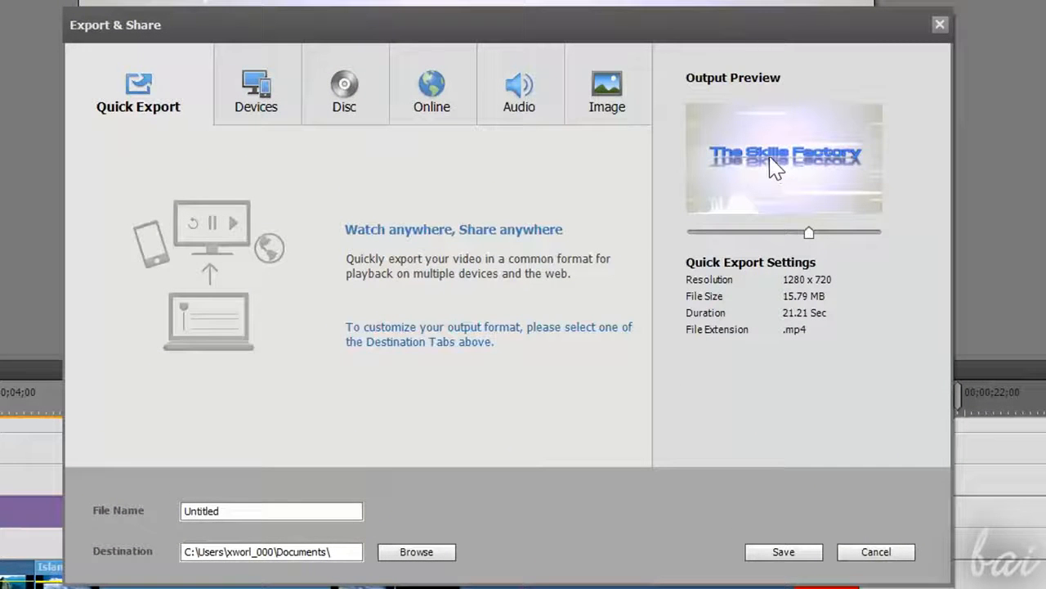
pyautogui.click(292, 112)
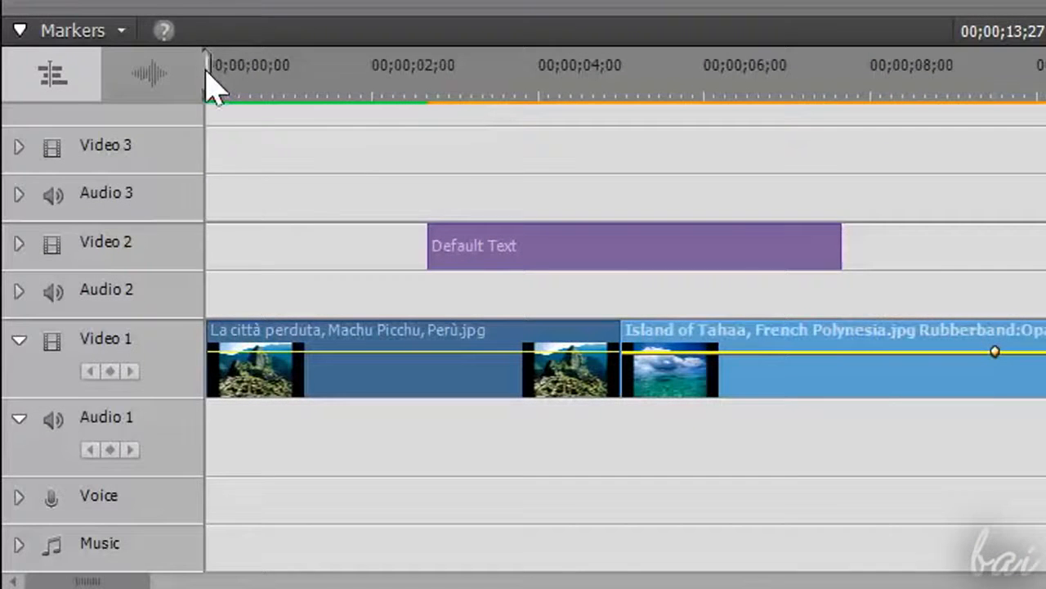
# Step: Limit the timeline's work area to the Default Text title's span, from 00;00;02;20 to 00;00;07;20
pyautogui.moveTo(207, 71)
pyautogui.mouseDown()
pyautogui.moveTo(287, 92)
pyautogui.moveTo(427, 101)
pyautogui.mouseUp()
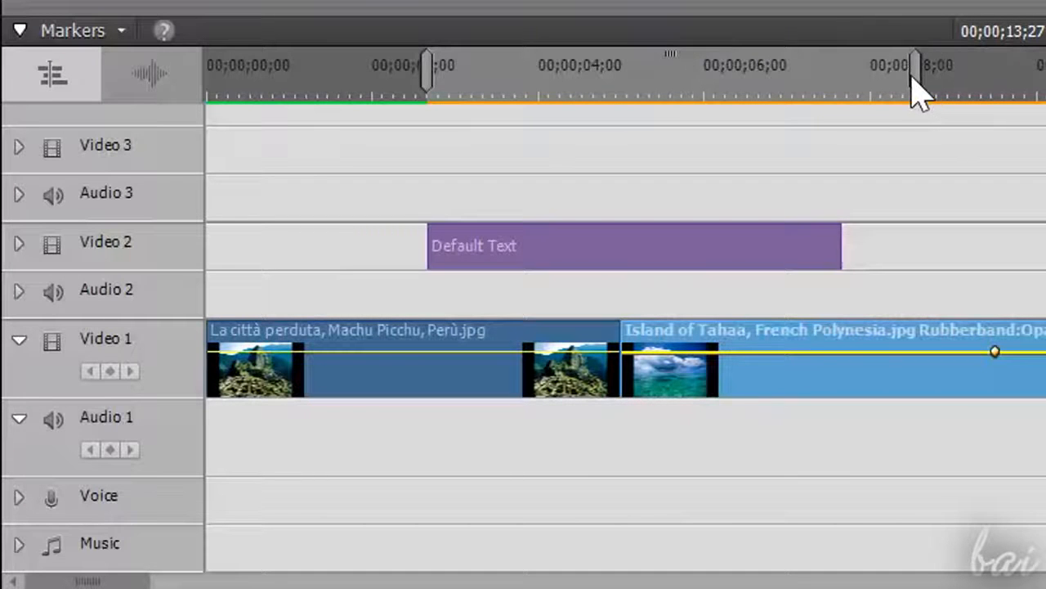
pyautogui.moveTo(882, 74)
pyautogui.mouseDown()
pyautogui.moveTo(831, 80)
pyautogui.moveTo(841, 97)
pyautogui.mouseUp()
pyautogui.moveTo(769, 82)
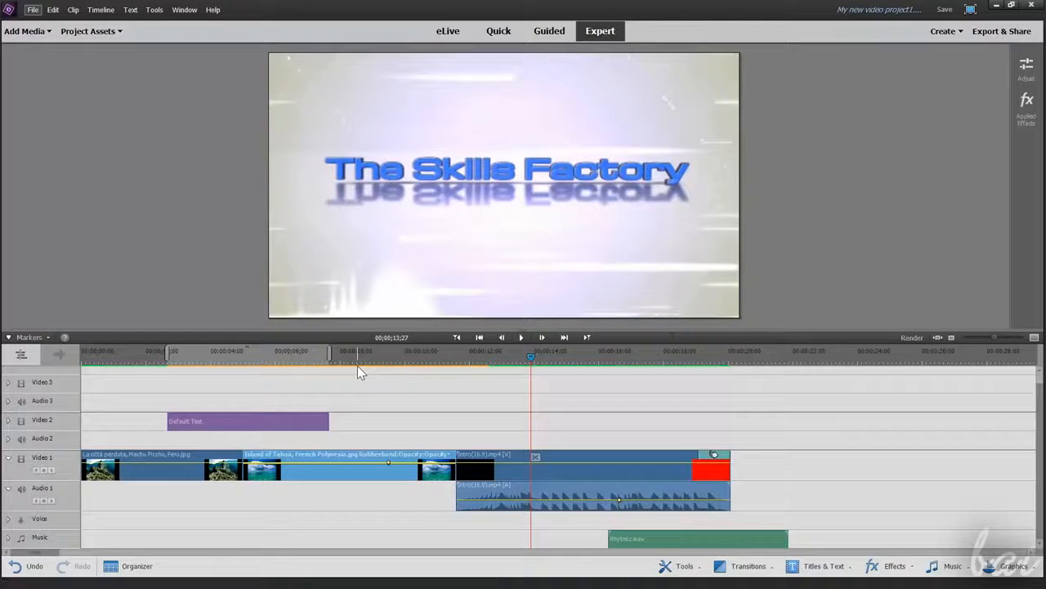
pyautogui.moveTo(357, 365)
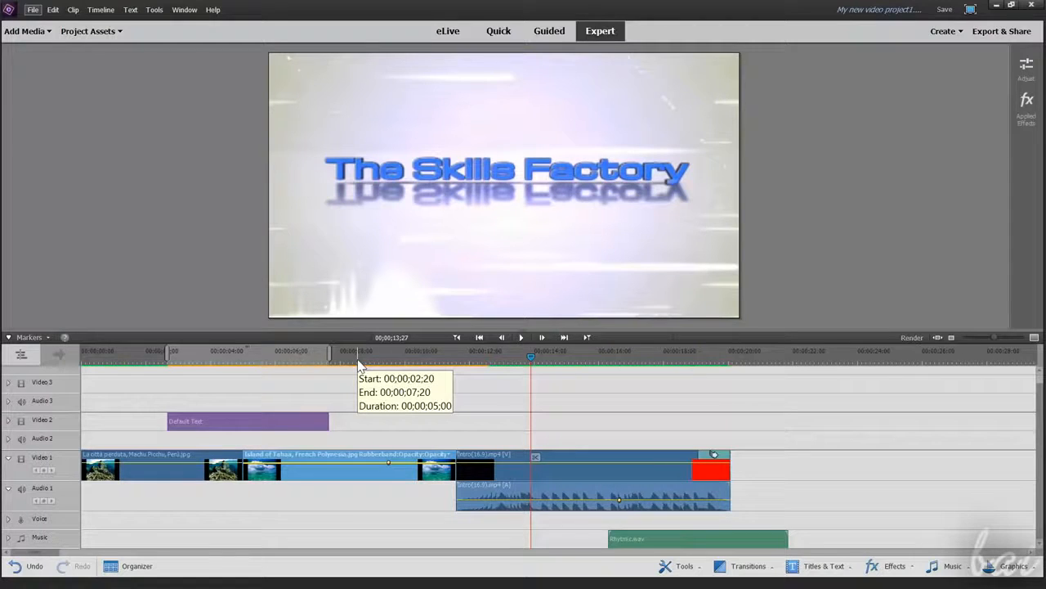